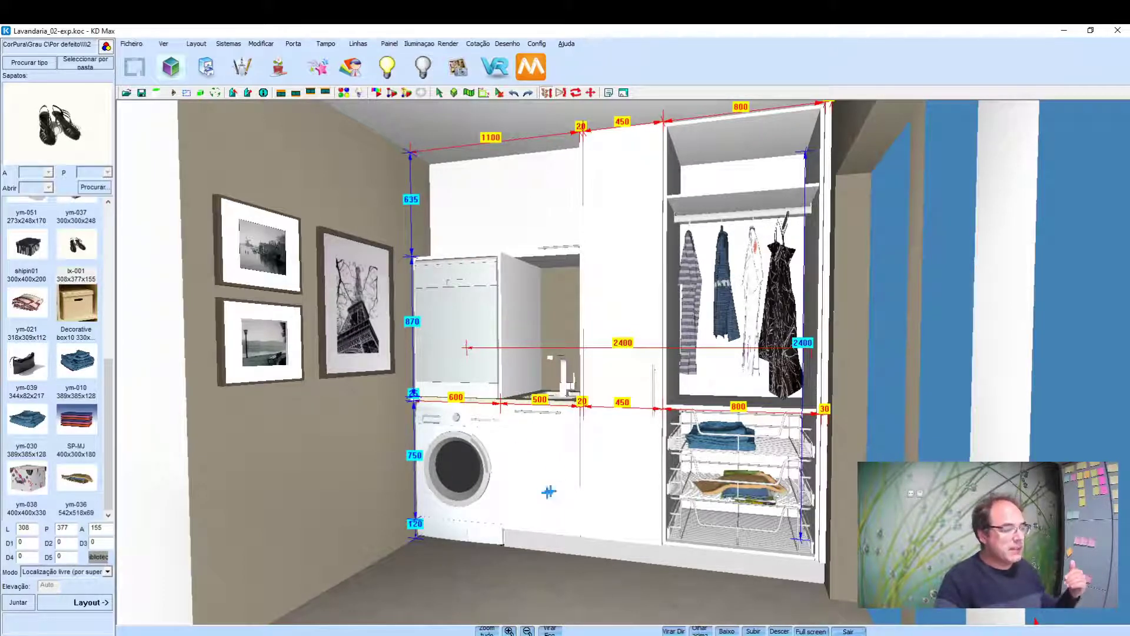
- Open the base cabinet door under the sink and the upper cabinet door above the dryer, accepting a 30-degree opening angle
right_click(555, 465)
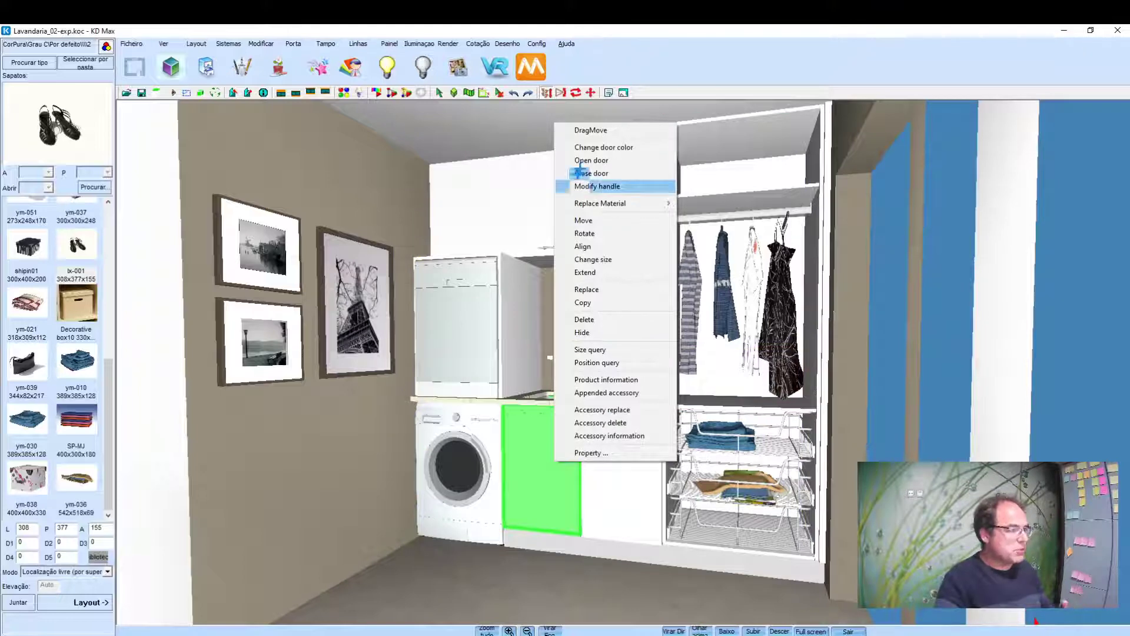
left_click(586, 161)
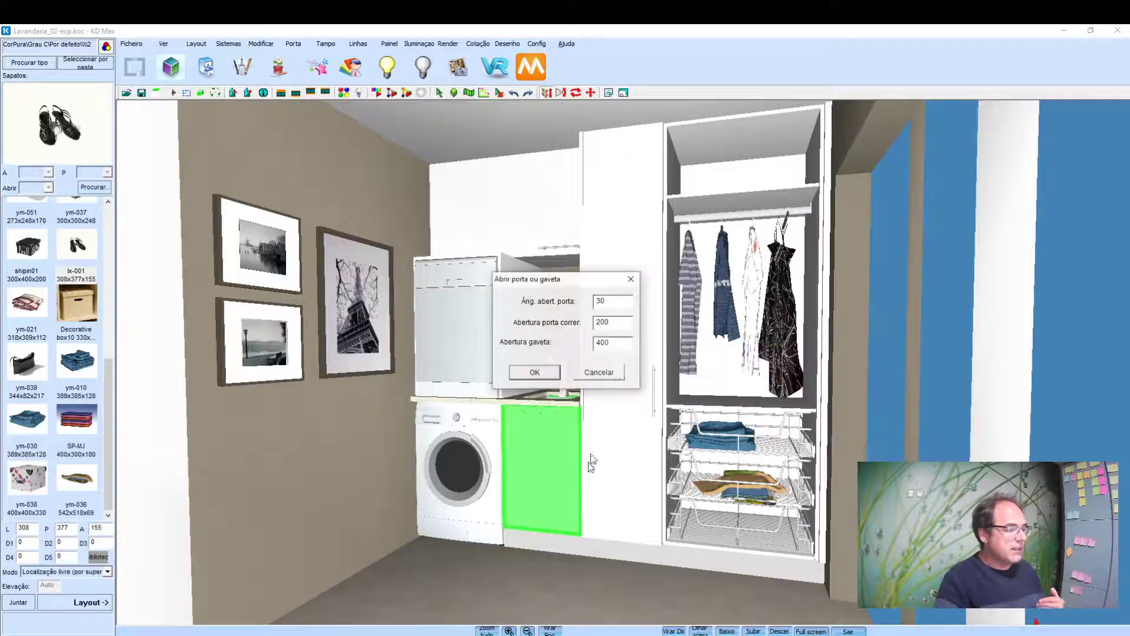
left_click(536, 373)
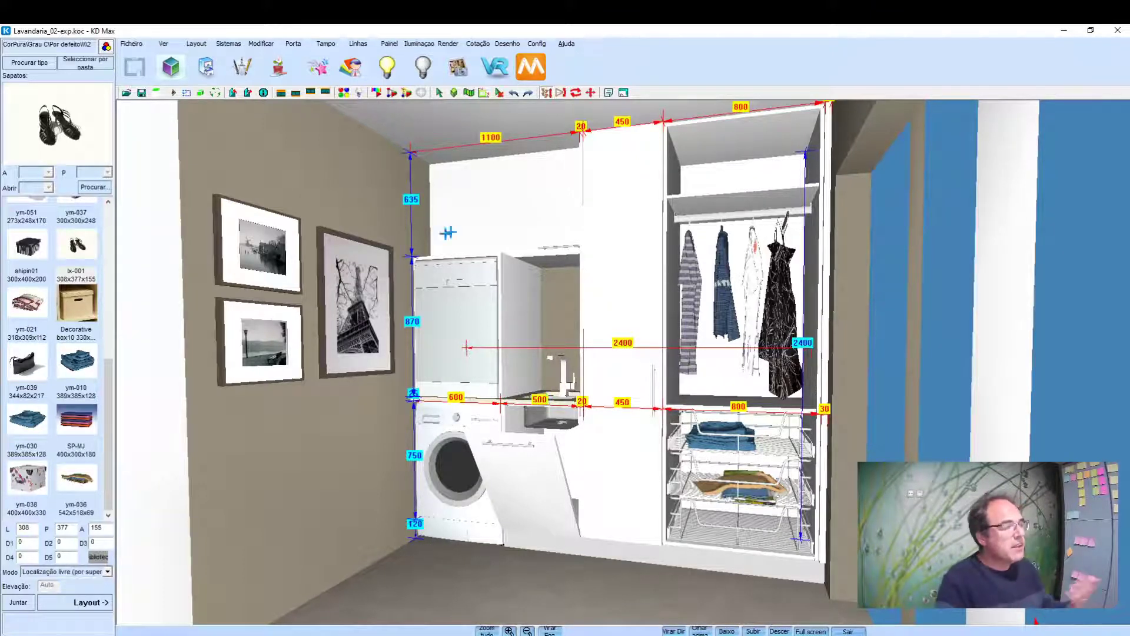
right_click(519, 251)
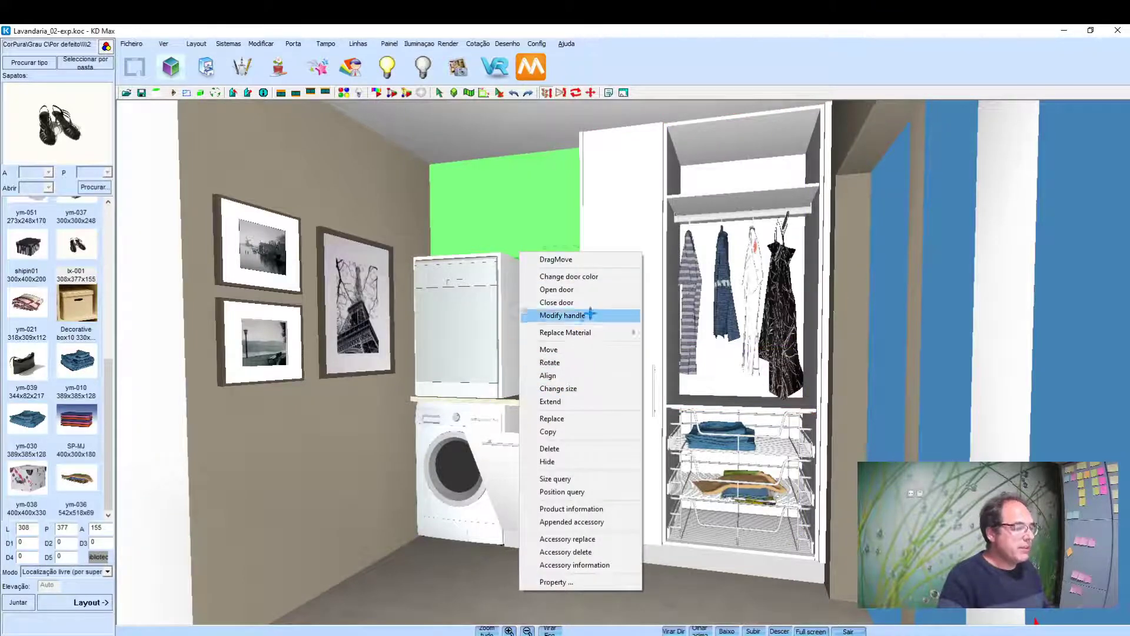
left_click(556, 289)
left_click(537, 373)
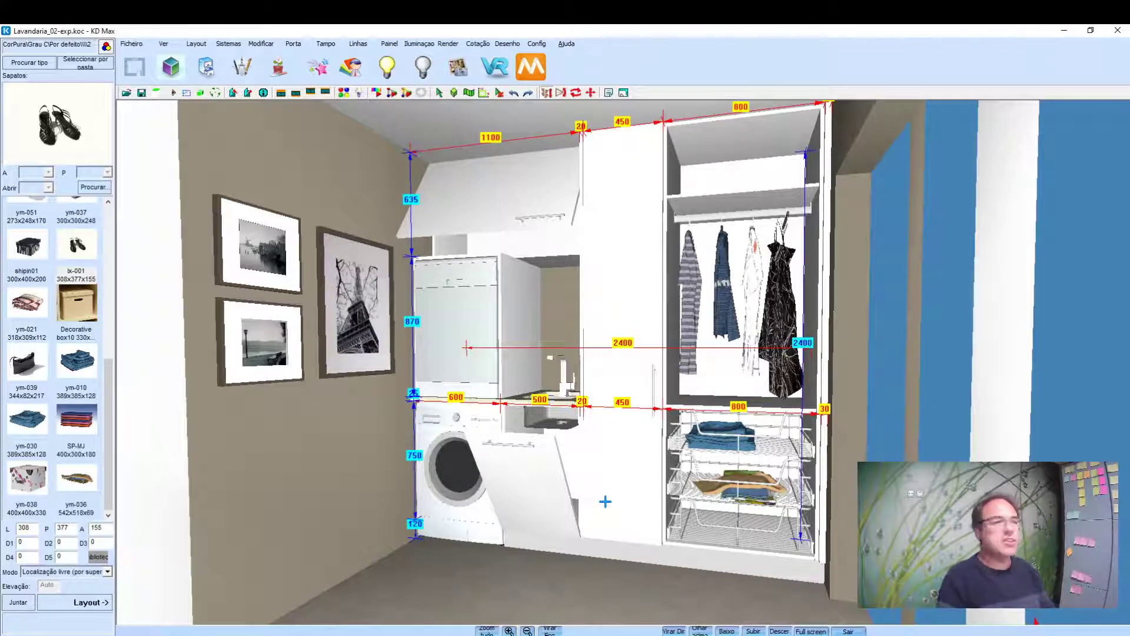
- Open the recent file Lavandaria_02.koc without saving changes to the current project, and switch to the 3D environment
left_click(131, 44)
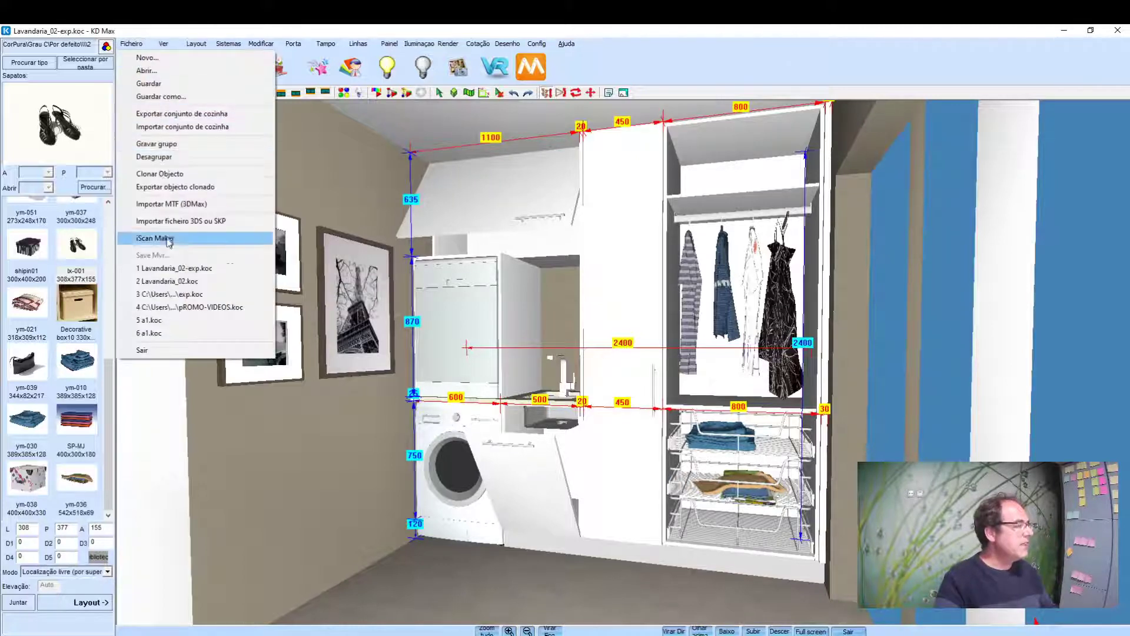
left_click(176, 282)
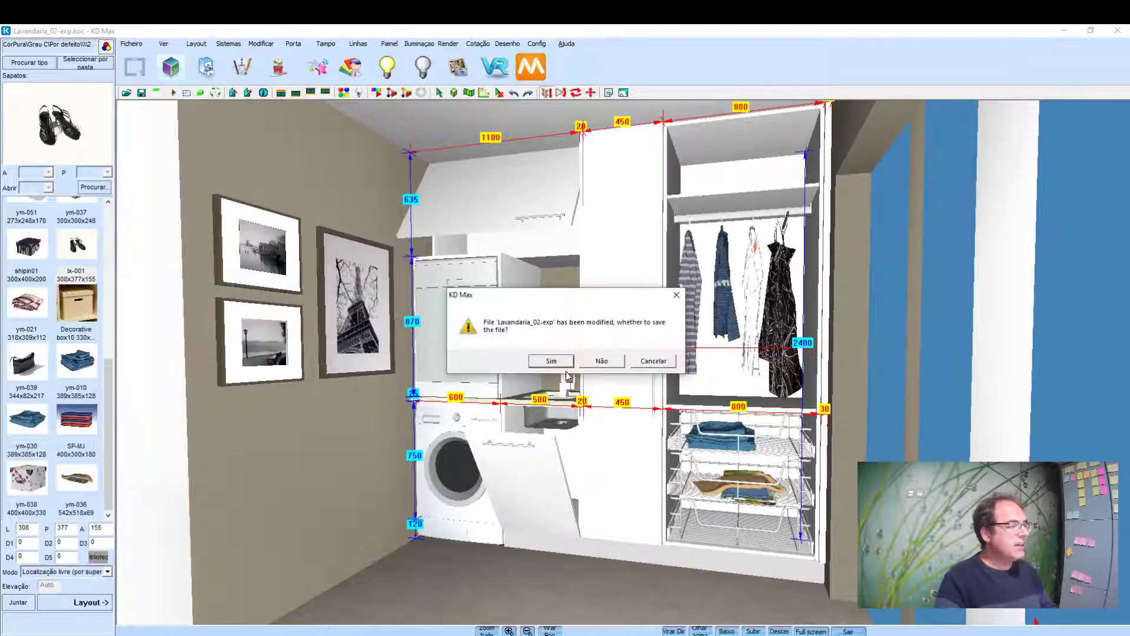
left_click(601, 361)
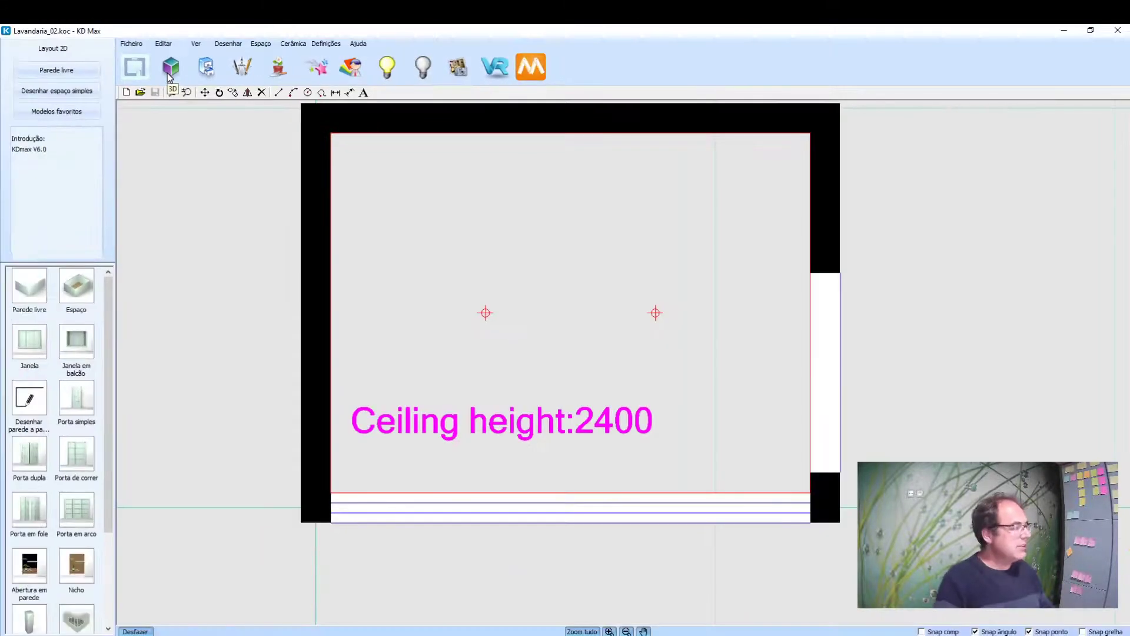
left_click(174, 64)
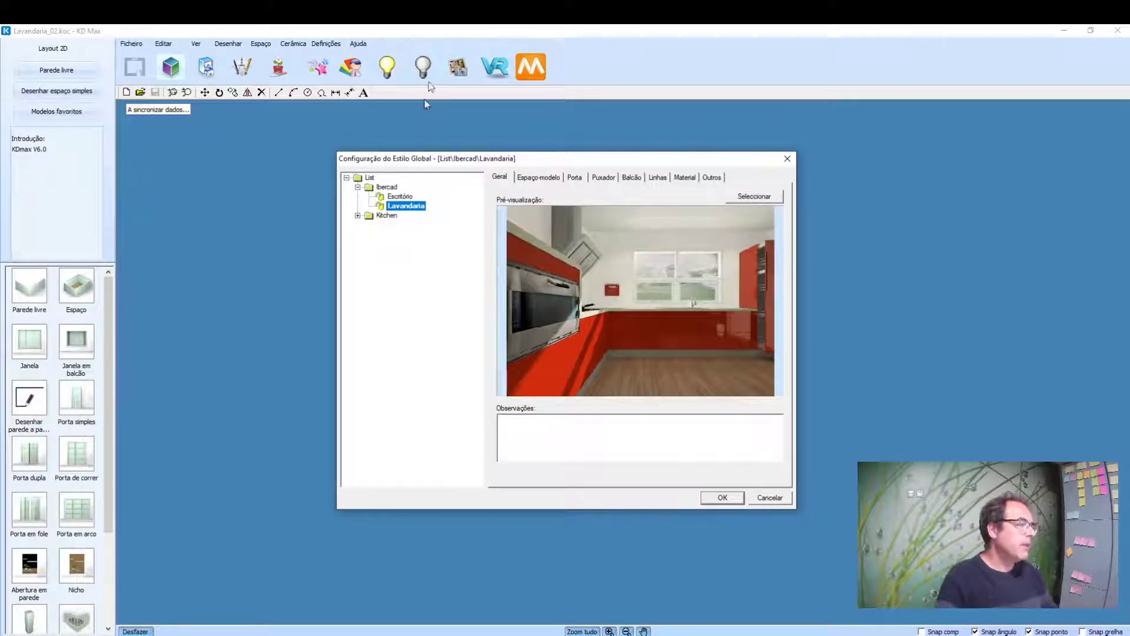
- Delete the existing Lavandaria style from the Ibercad catalog in the global style configuration
right_click(405, 207)
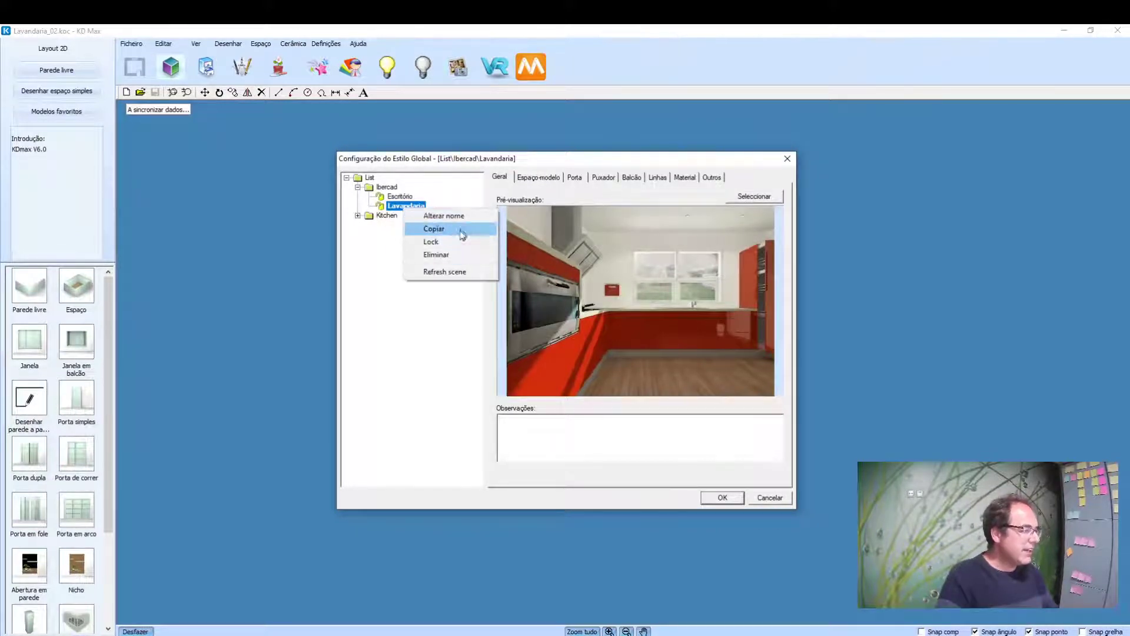
left_click(439, 254)
left_click(580, 357)
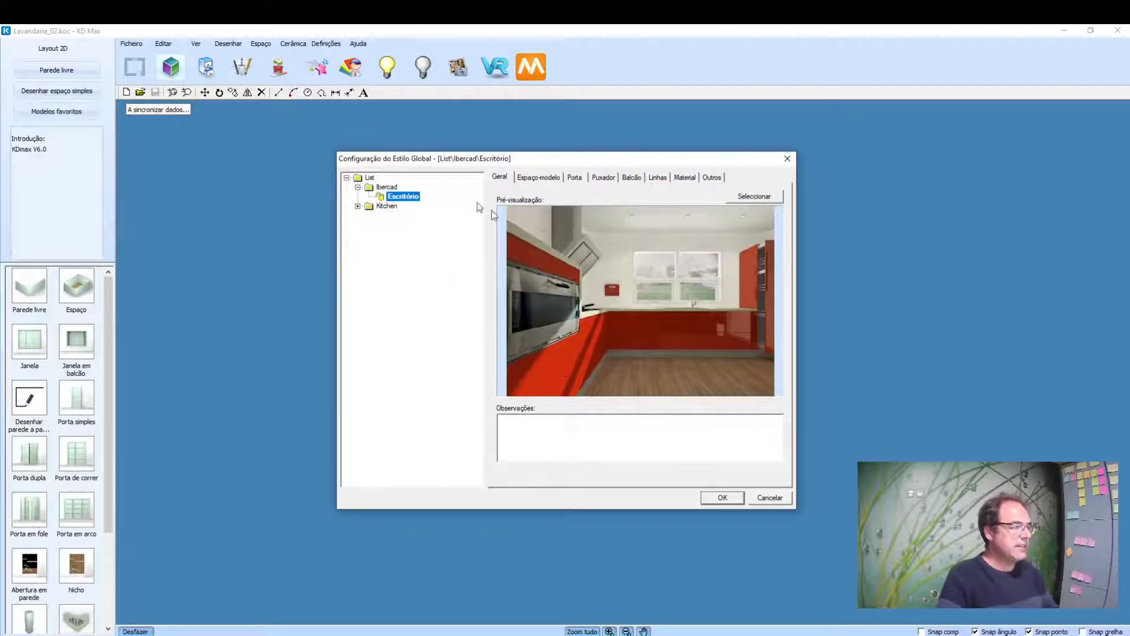
- Create a new level 2 catalog named Lavandaria under List in the global styles
left_click(358, 206)
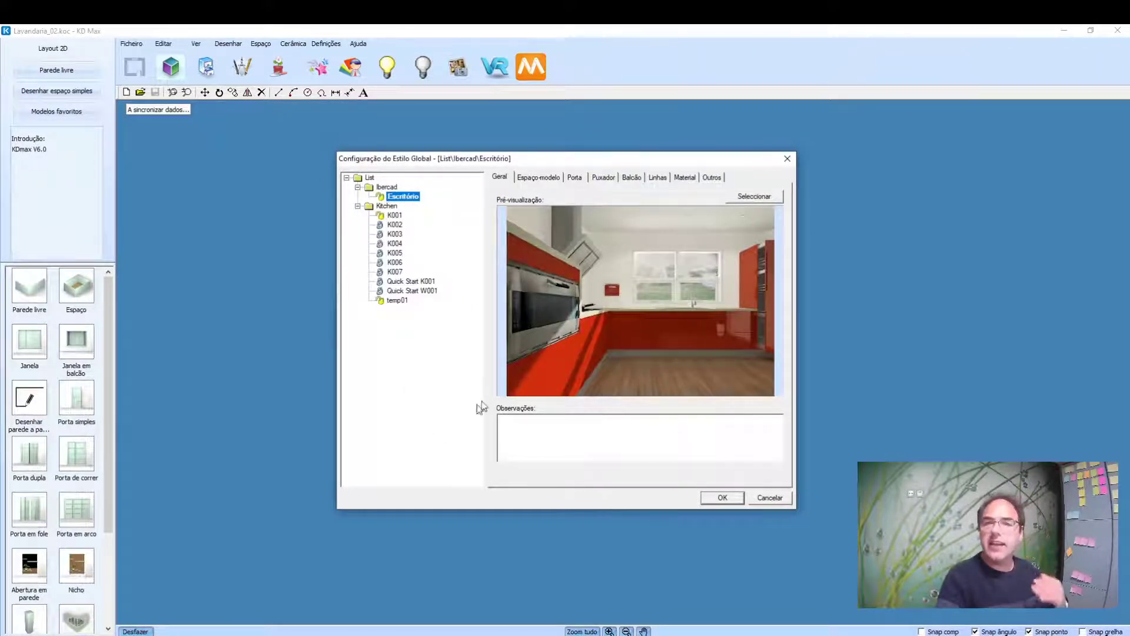
left_click(389, 187)
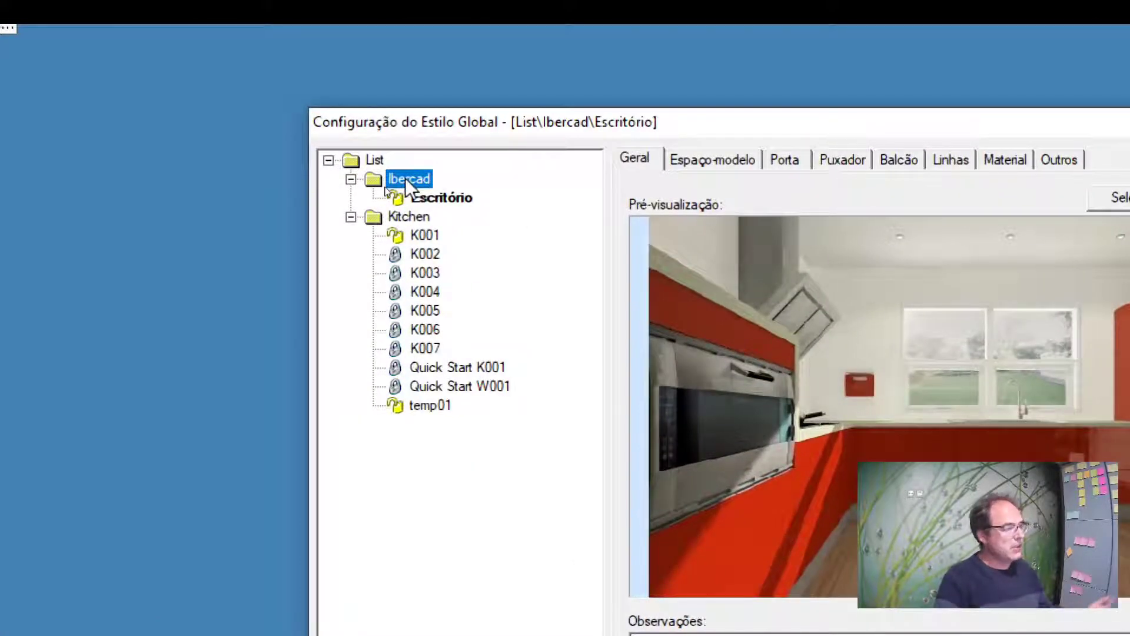
right_click(368, 162)
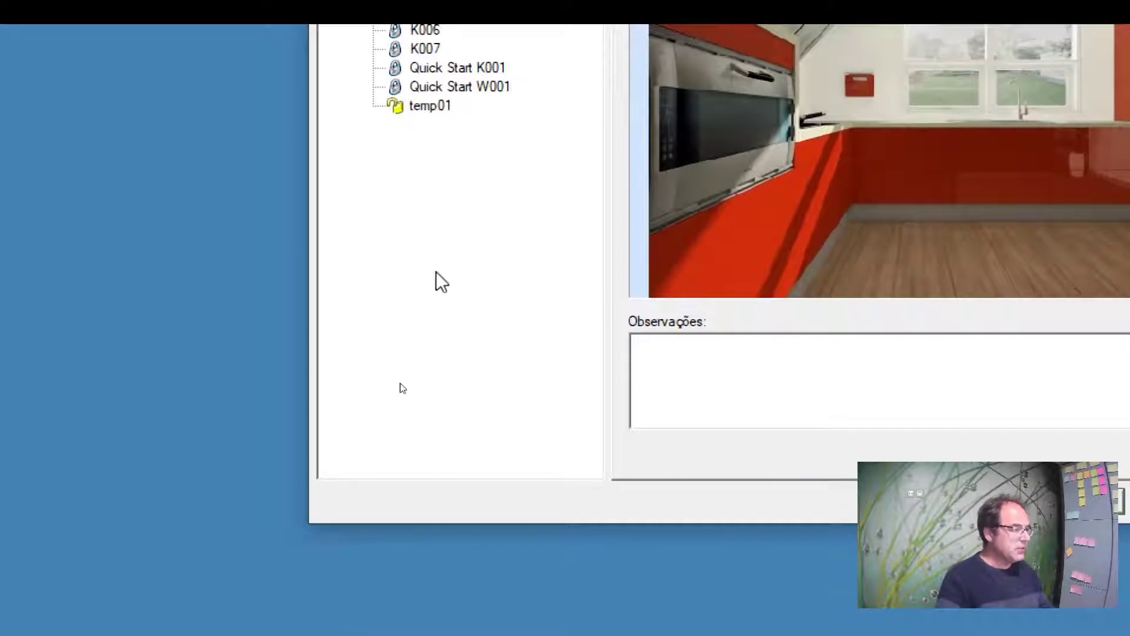
left_click(375, 180)
right_click(372, 331)
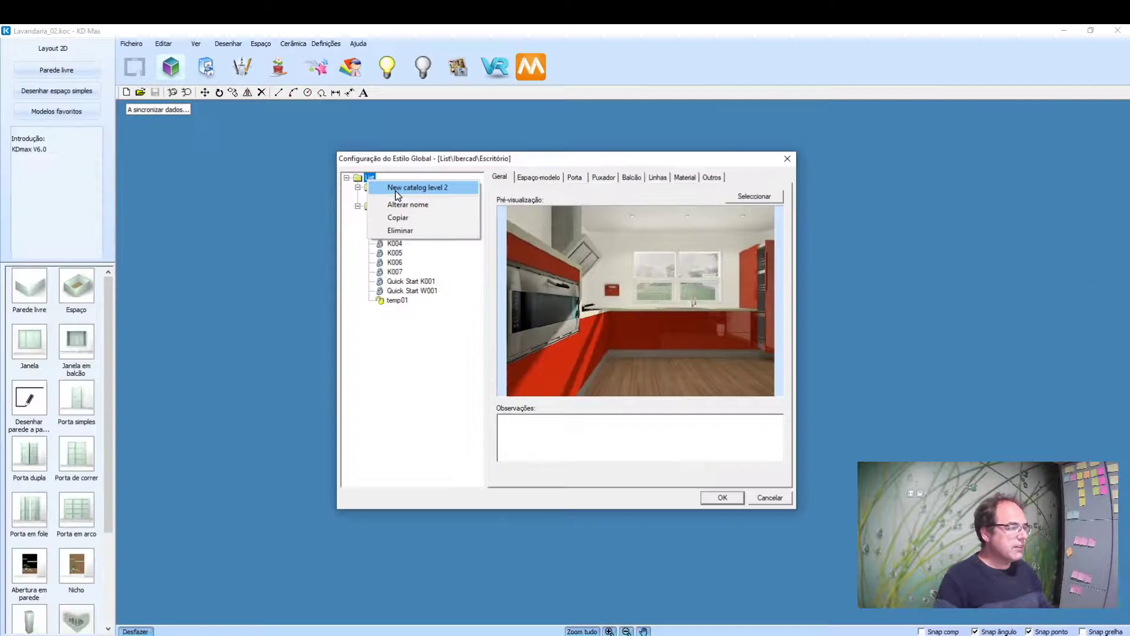
left_click(397, 188)
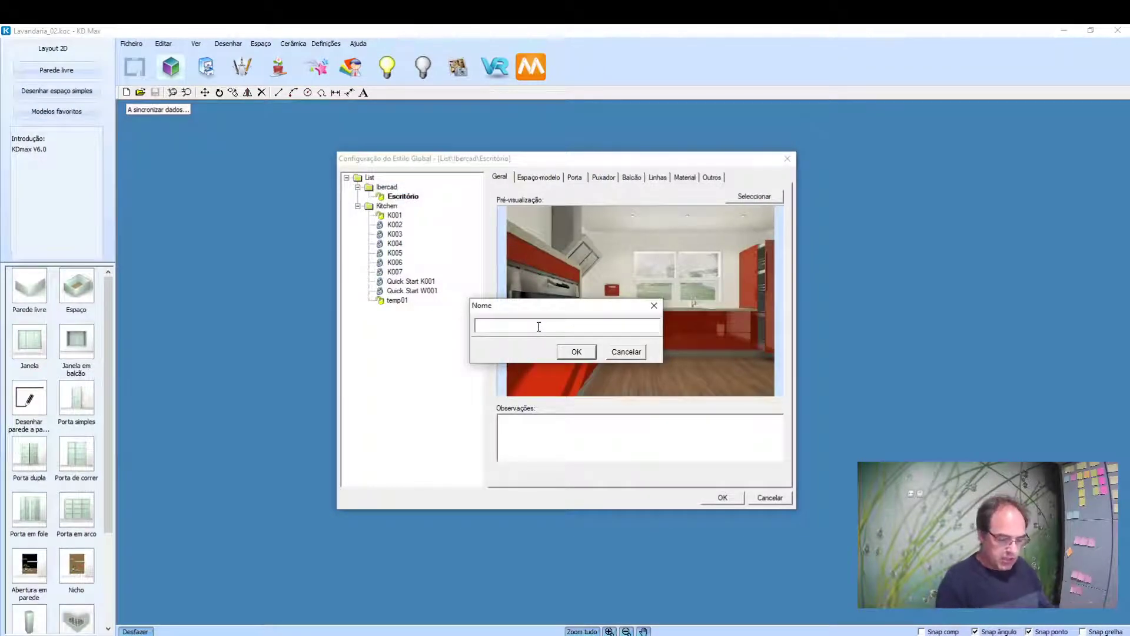
type("Lavandaria")
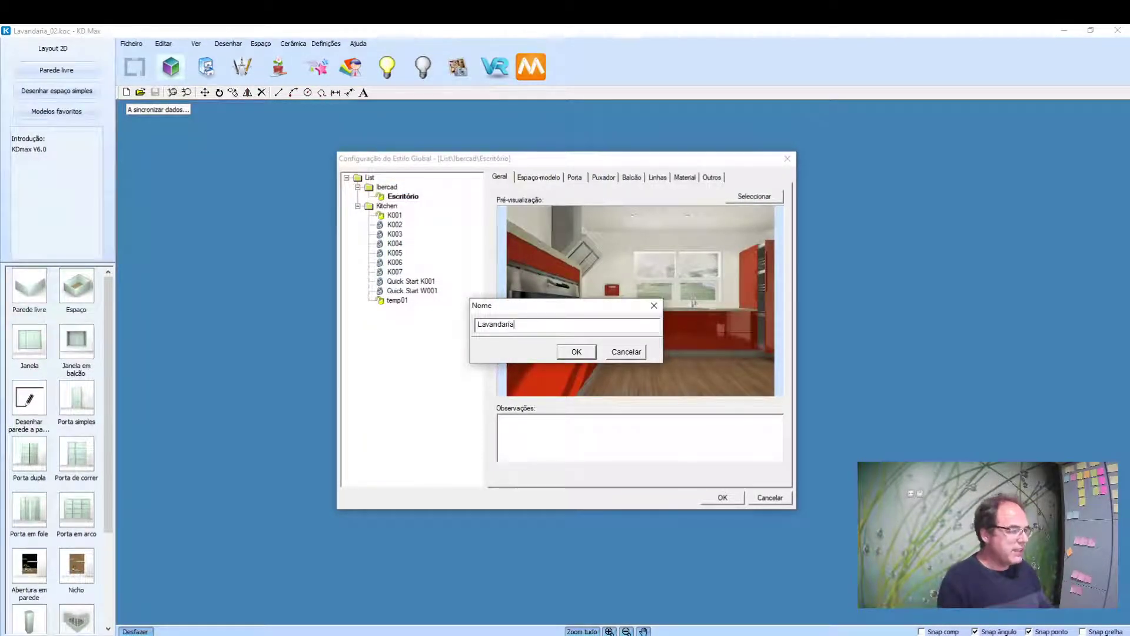
key("Return")
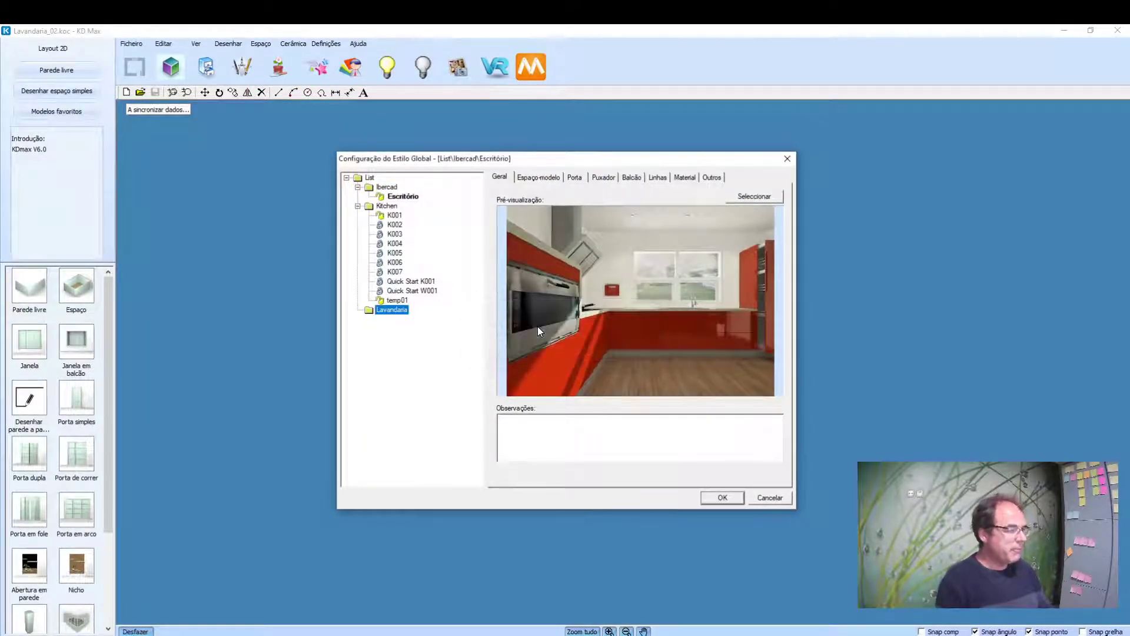
- Add a new style named Lavandaria Branca to the Lavandaria catalog
right_click(398, 317)
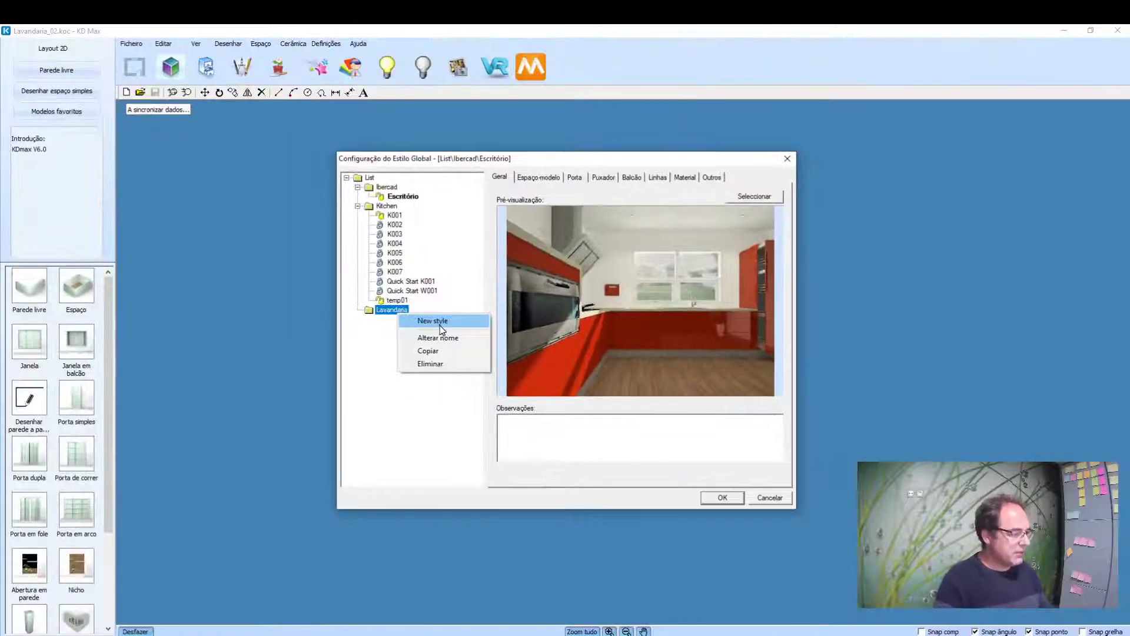
left_click(442, 322)
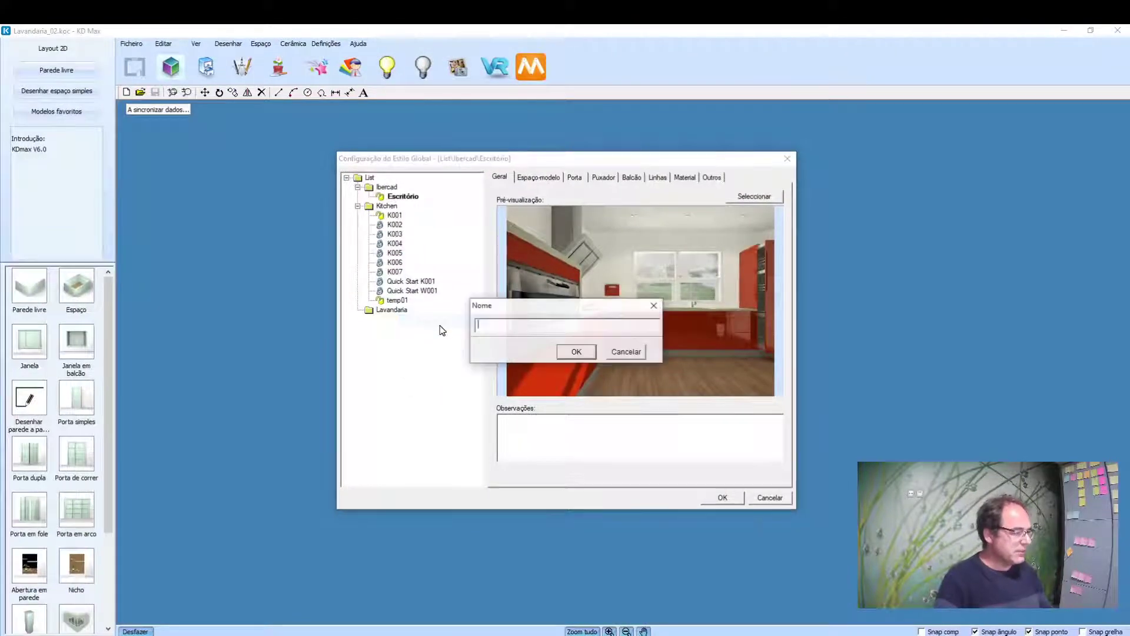
type("L")
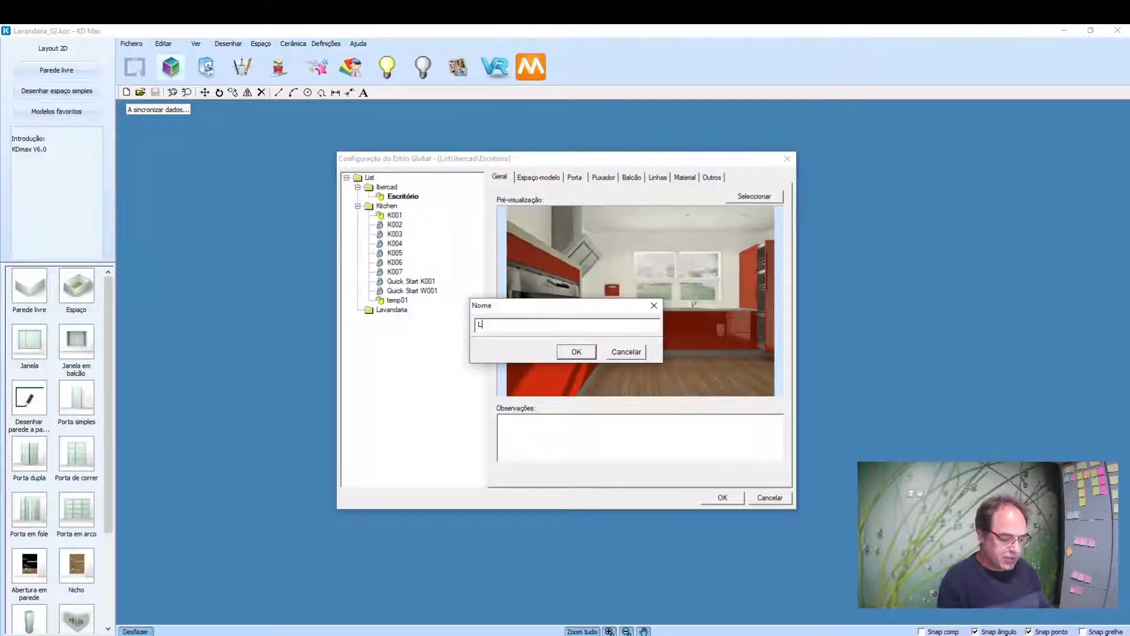
type("vandaria Brana")
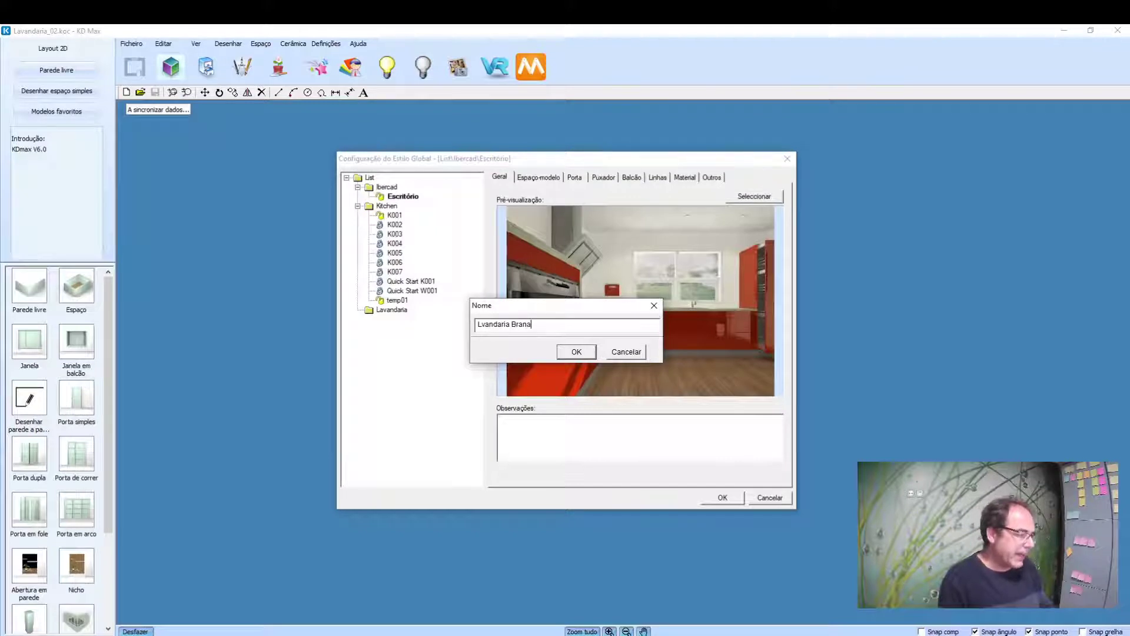
key("BackSpace")
type("ca")
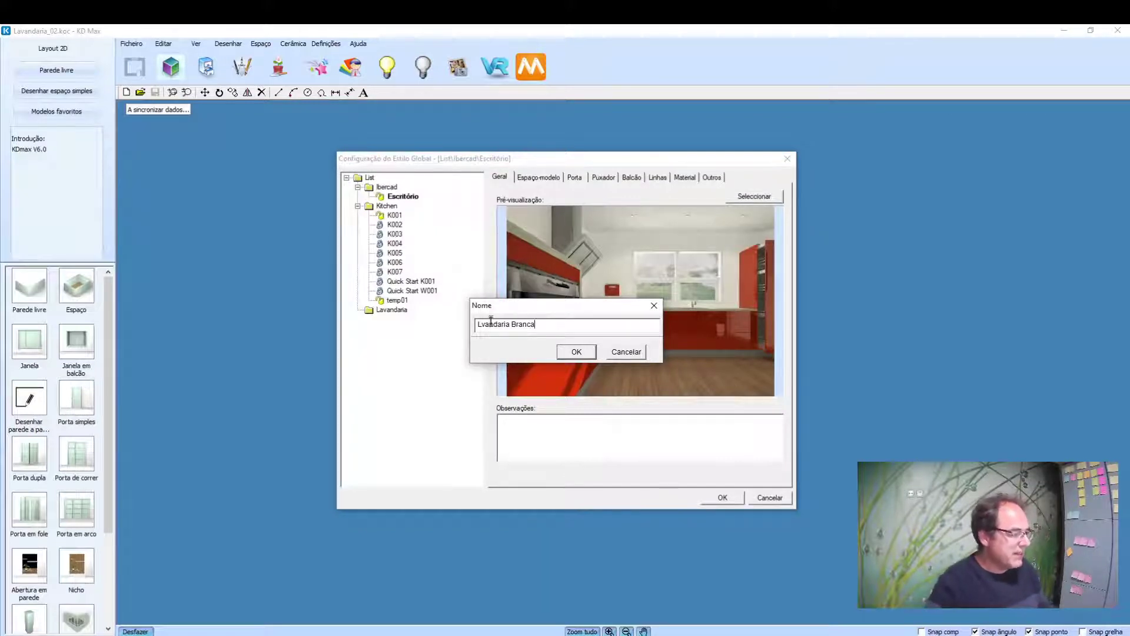
type("a")
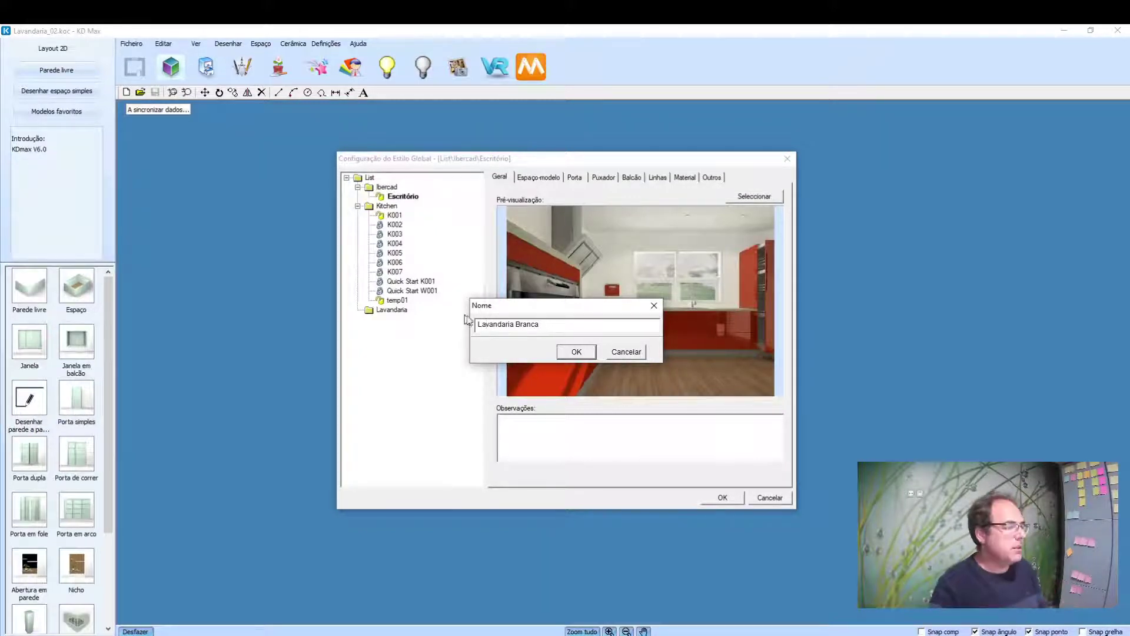
left_click(576, 352)
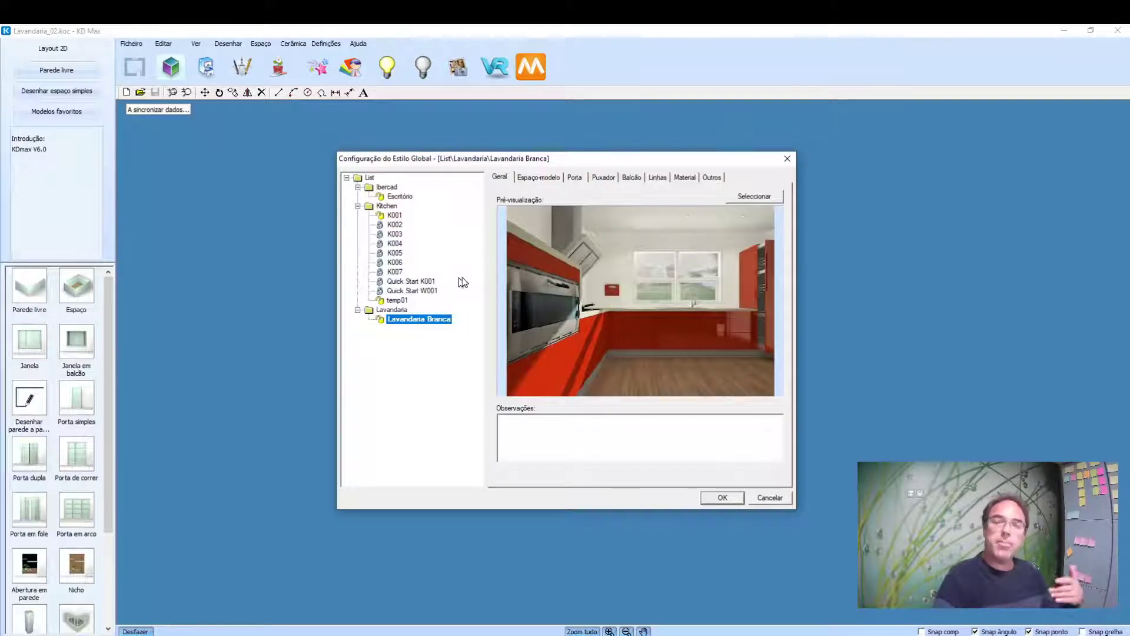
- Lock the Lavandaria Branca style against editing, and unlock it again
right_click(393, 322)
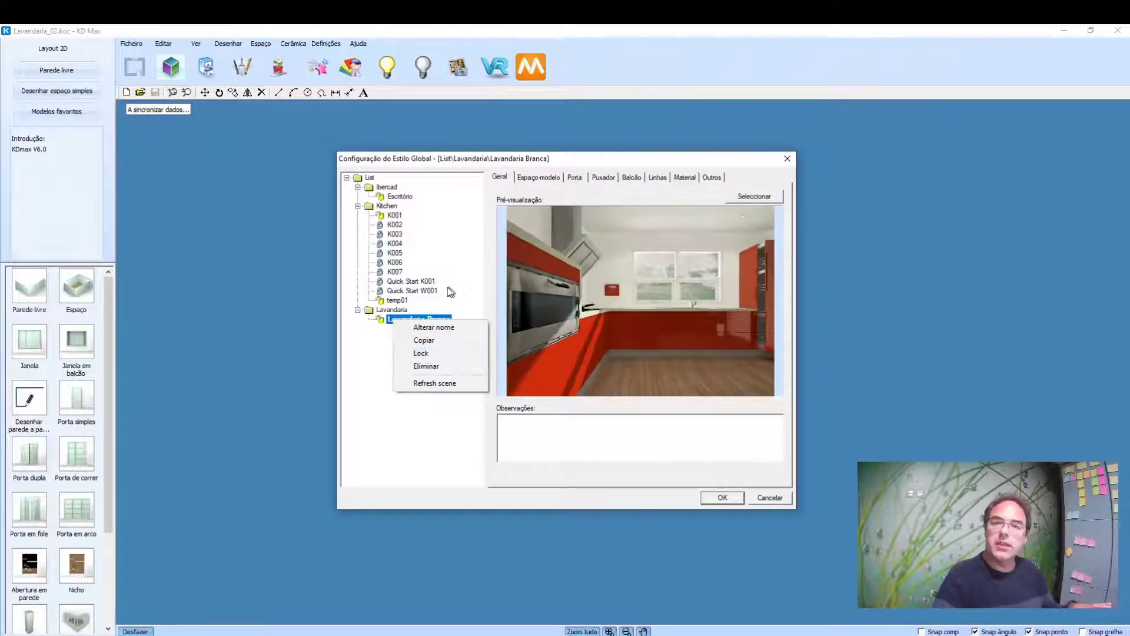
left_click(401, 397)
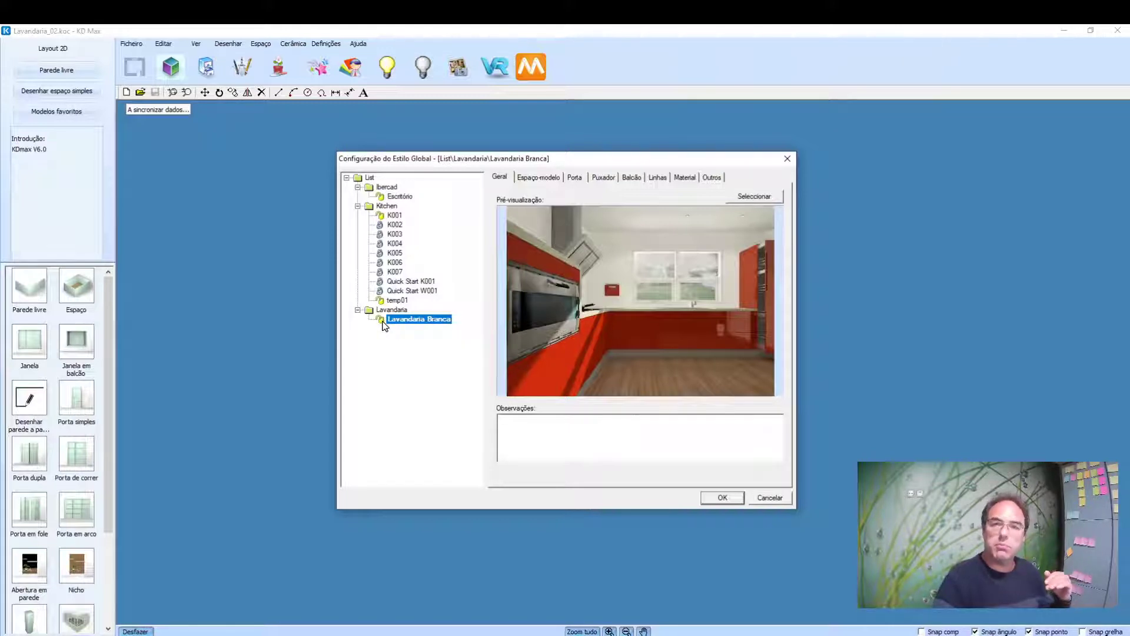
right_click(386, 319)
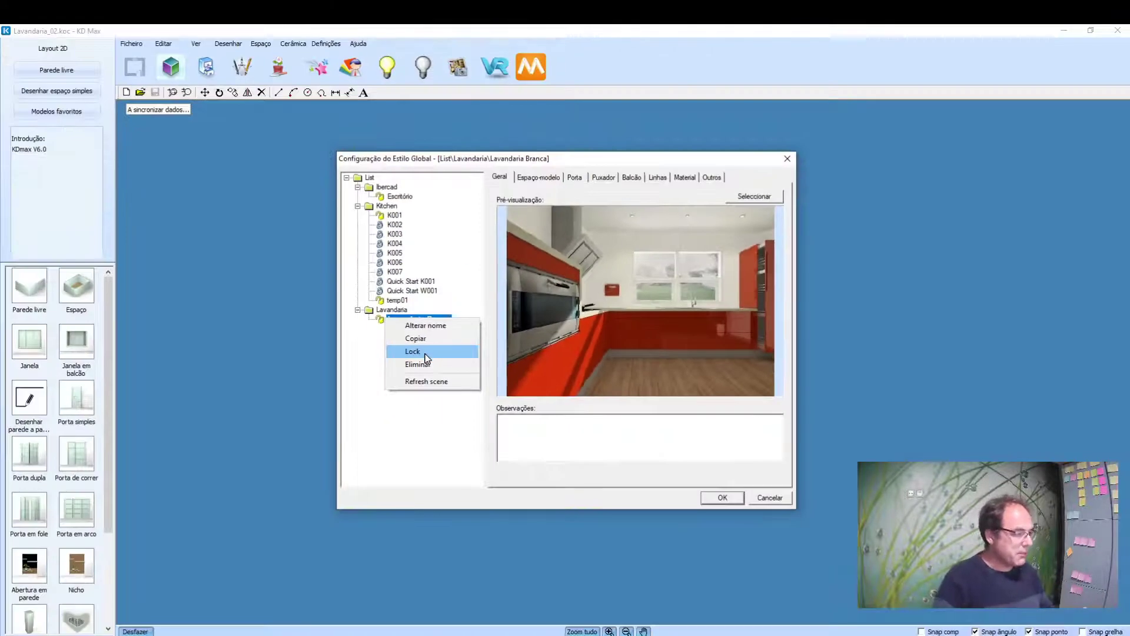
left_click(425, 352)
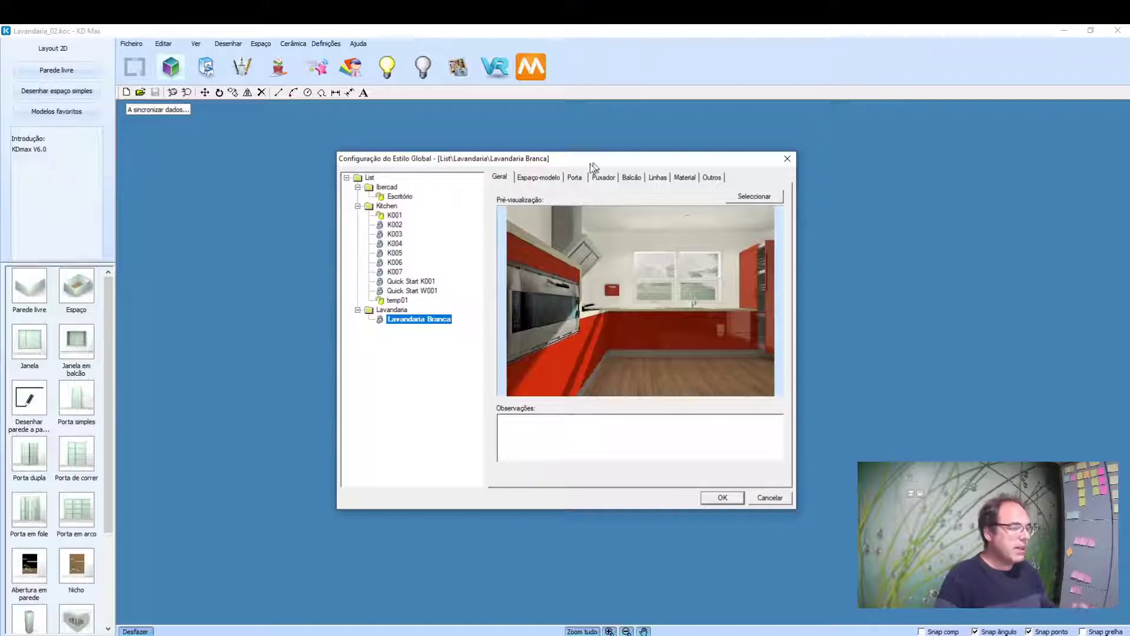
right_click(398, 322)
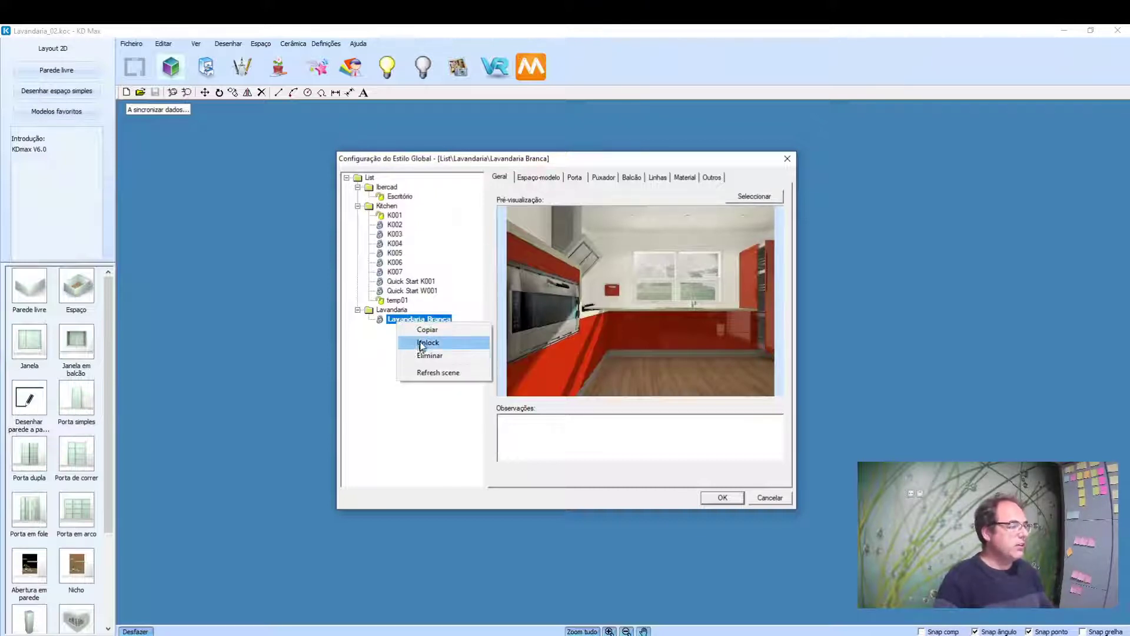
left_click(420, 341)
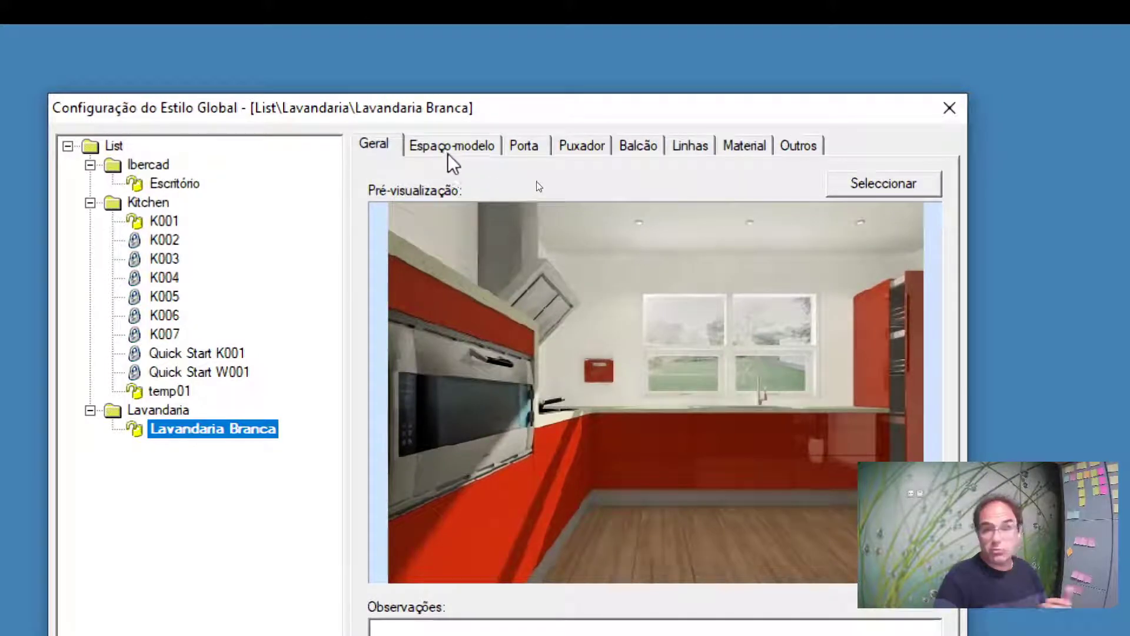
- Review the Lavandaria Branca style's setting categories, from general and model space through door, handle, countertop, lines and material to other options
left_click(390, 146)
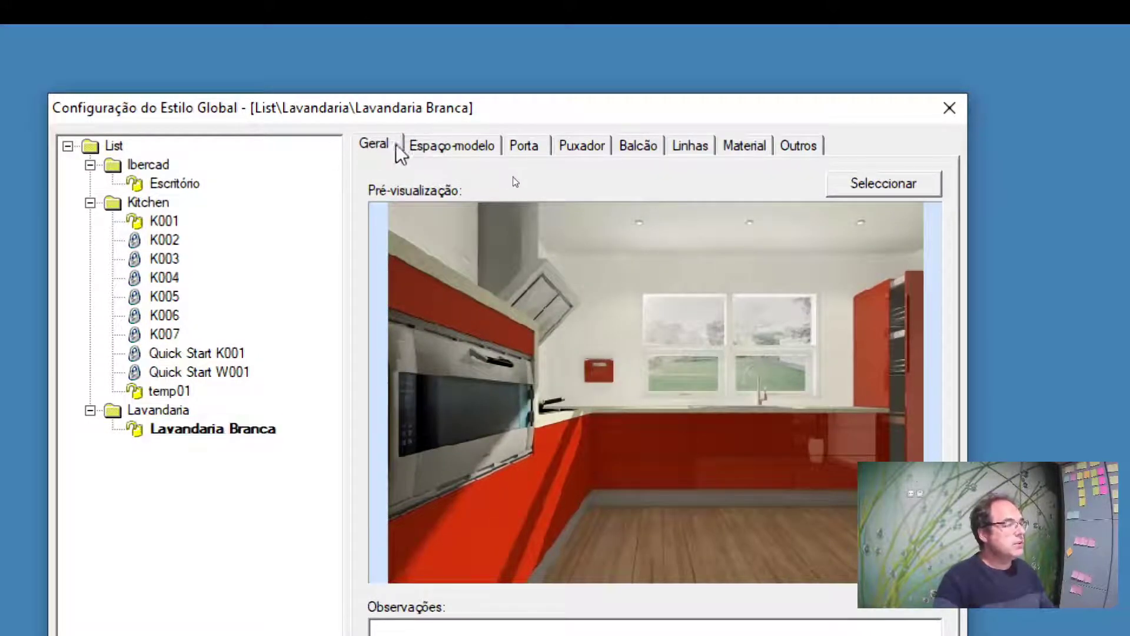
left_click(445, 146)
left_click(524, 146)
left_click(581, 145)
left_click(638, 146)
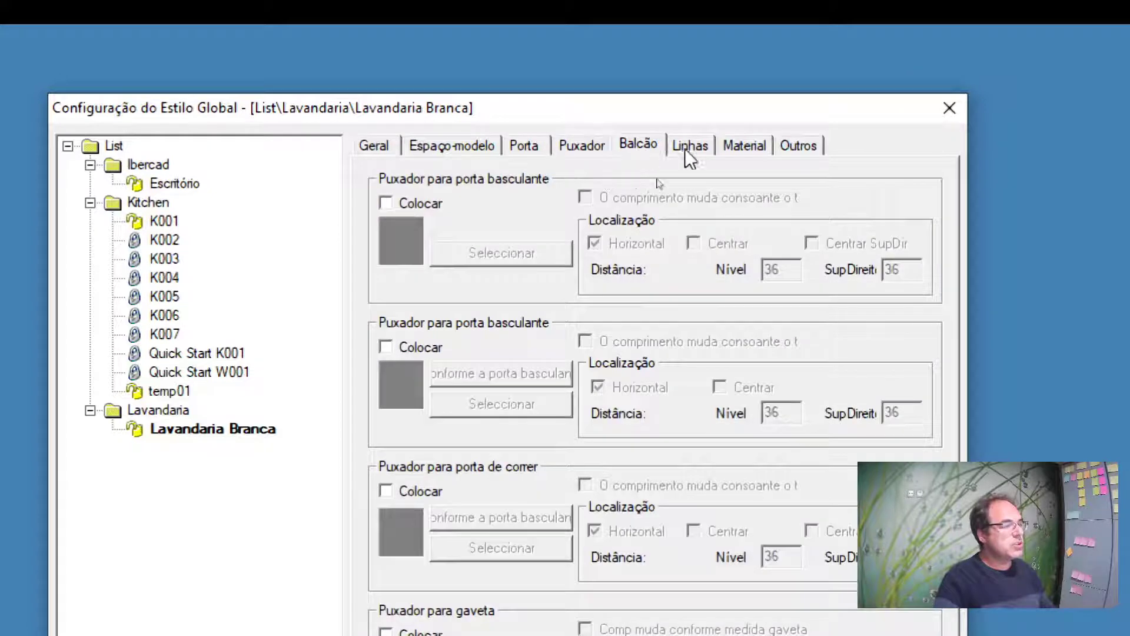
left_click(690, 145)
left_click(742, 145)
left_click(795, 145)
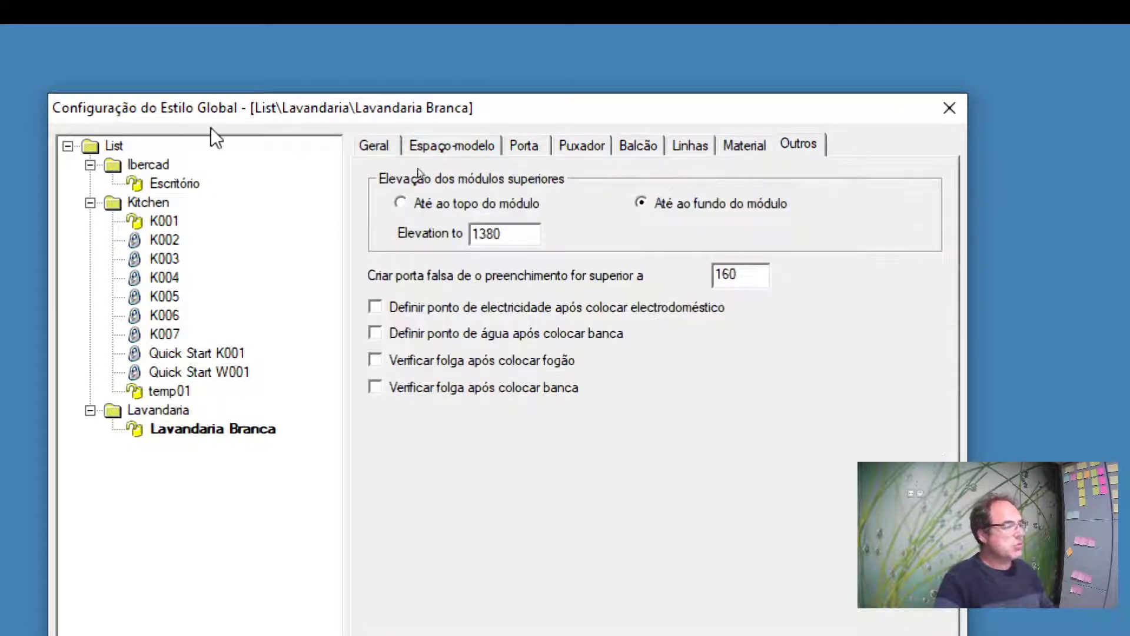
left_click(388, 145)
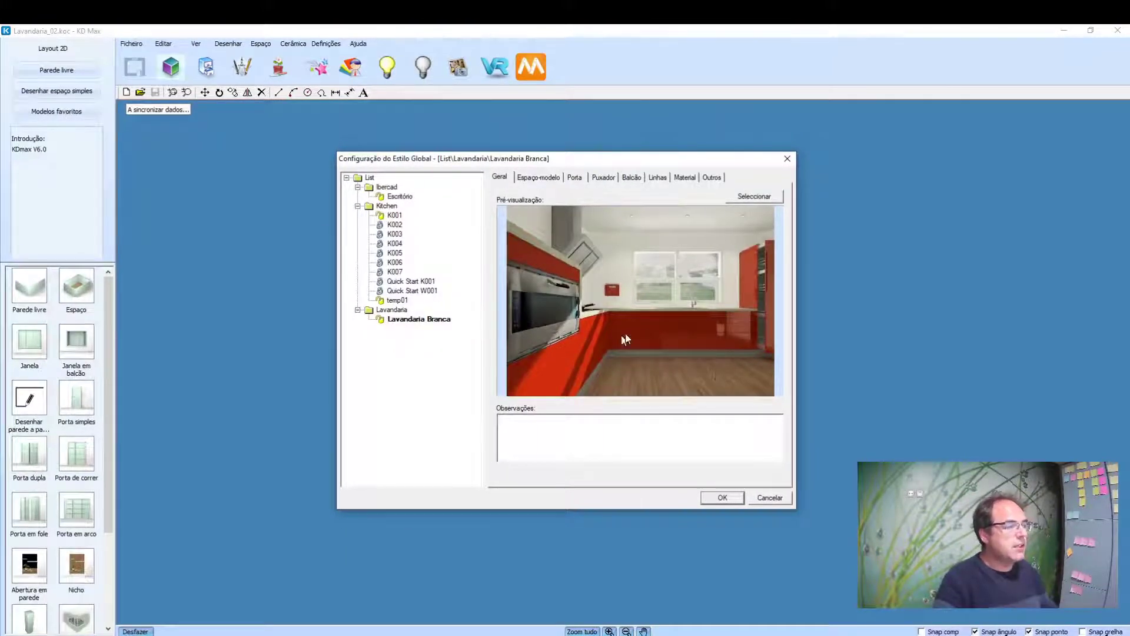
- Browse the room templates available for the Lavandaria Branca style's model space, keeping the current template
left_click(410, 320)
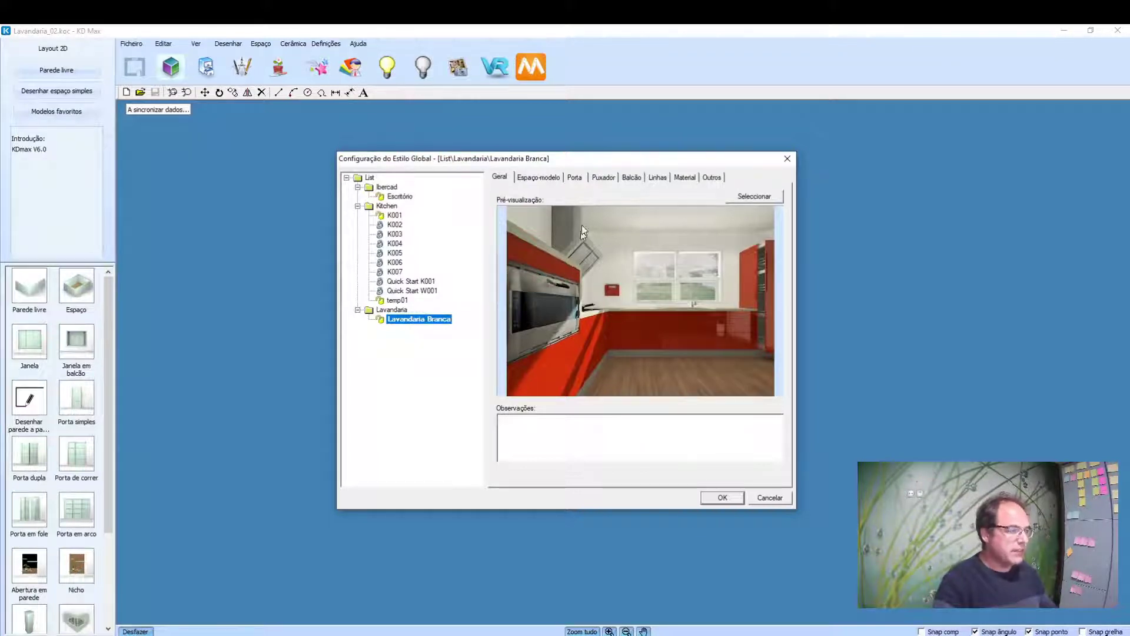
left_click(548, 179)
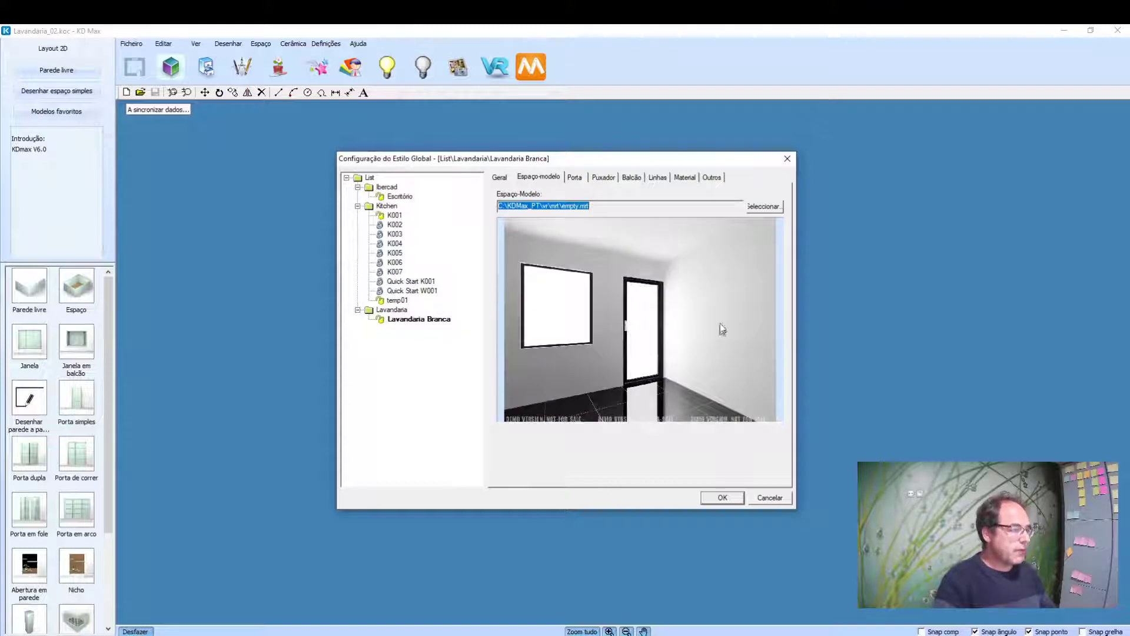
left_click(763, 206)
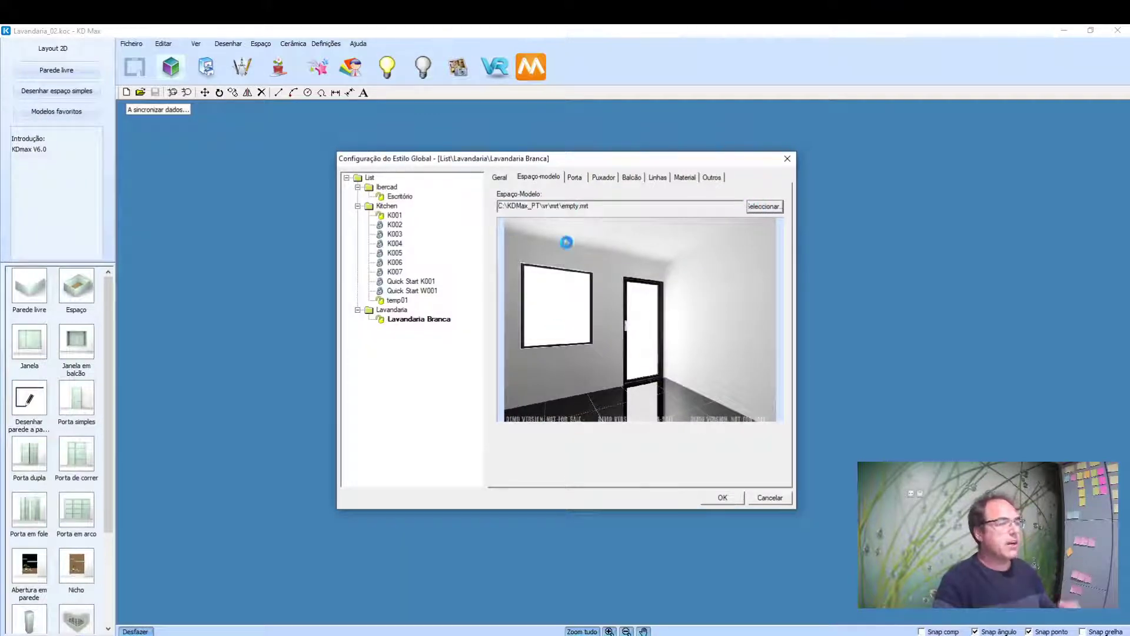
scroll(563, 282, "down", 3)
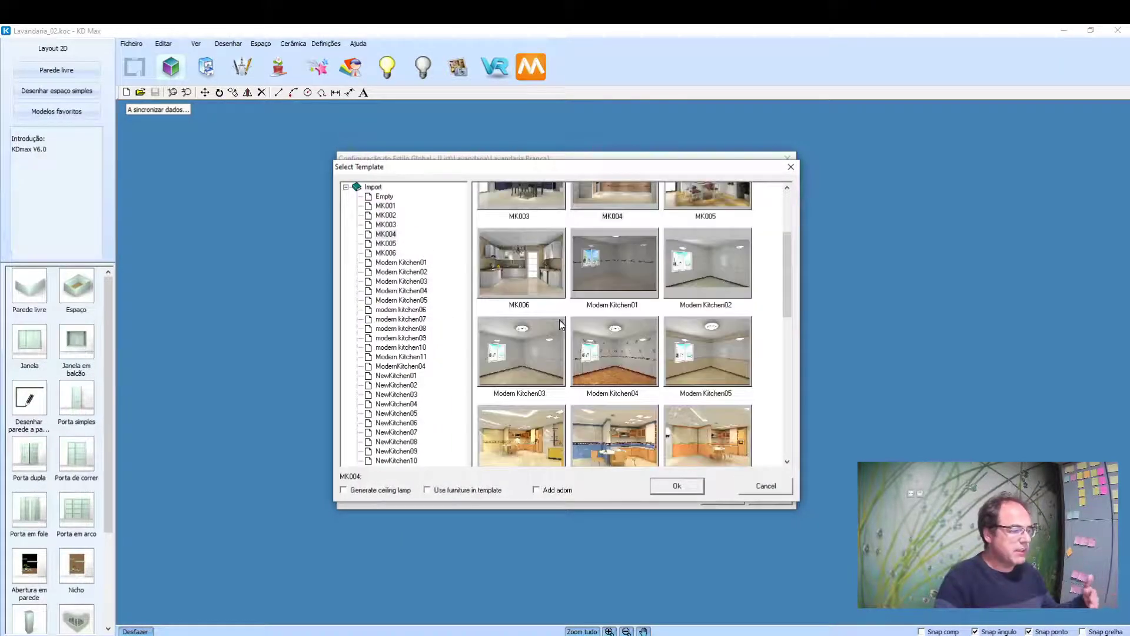
scroll(555, 356, "down", 10)
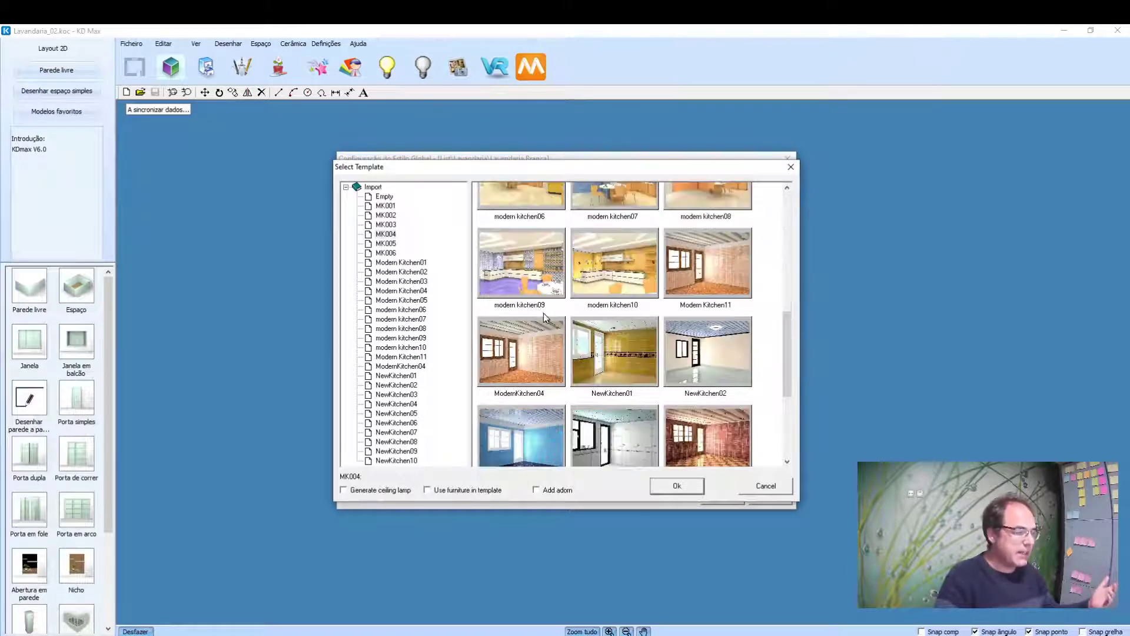
scroll(674, 391, "up", 12)
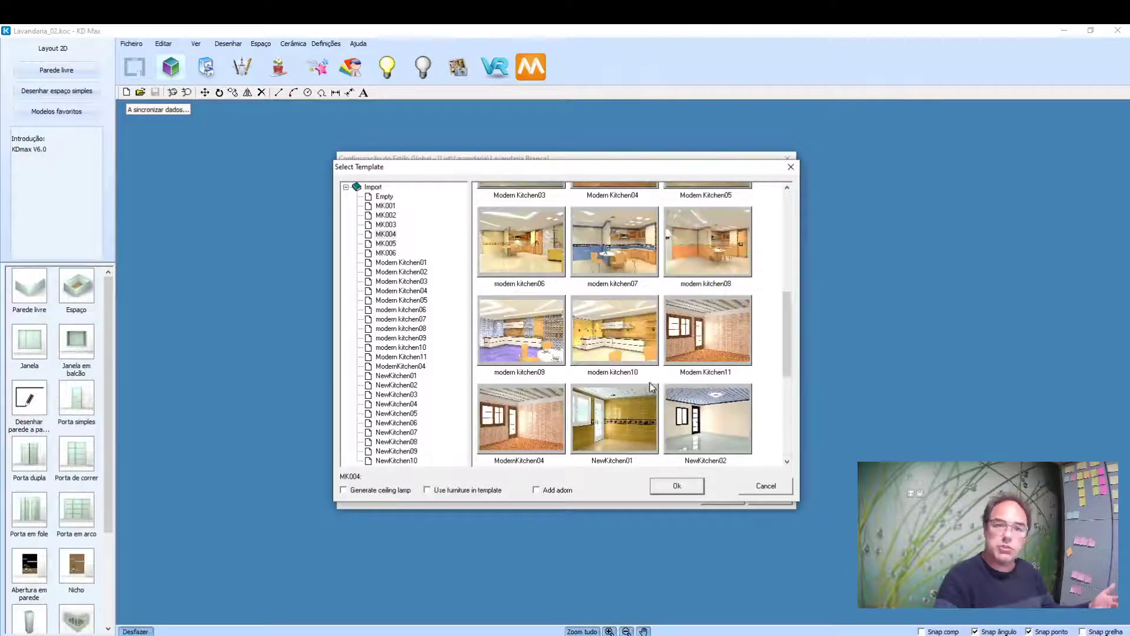
scroll(562, 328, "down", 3)
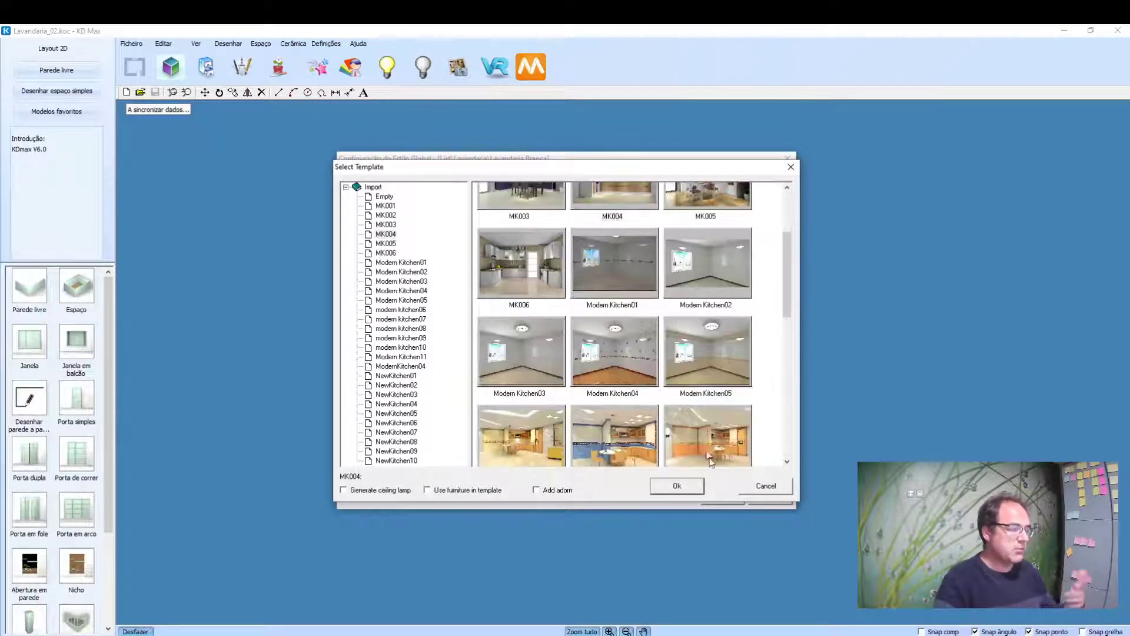
left_click(766, 489)
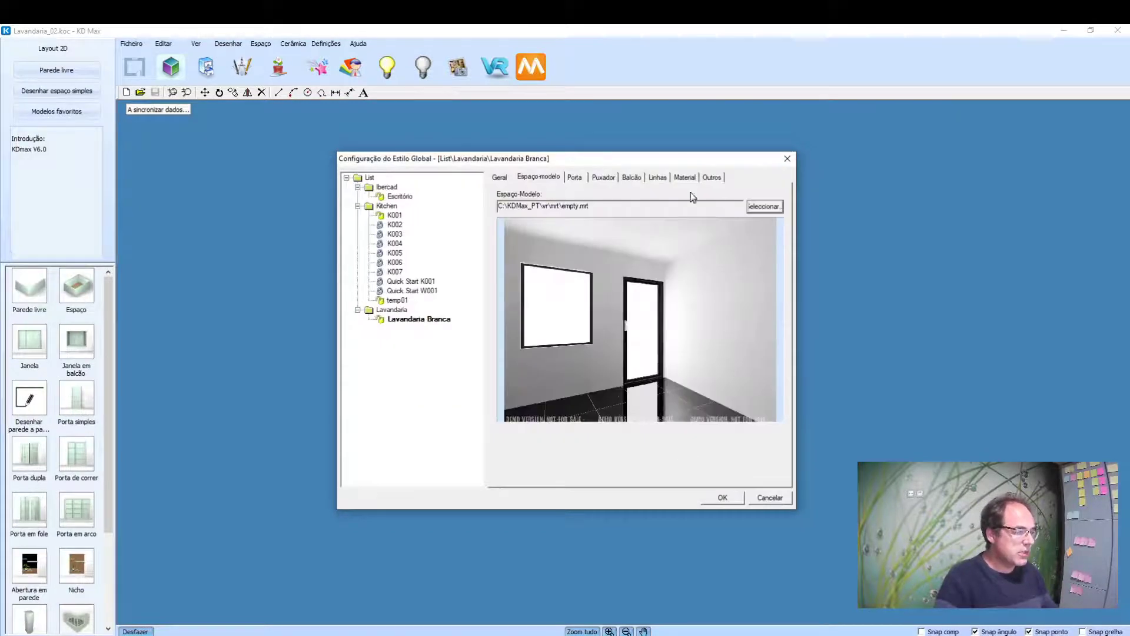
- Choose finish 2 from the CorPura series as the Lavandaria Branca style's door finish
left_click(574, 177)
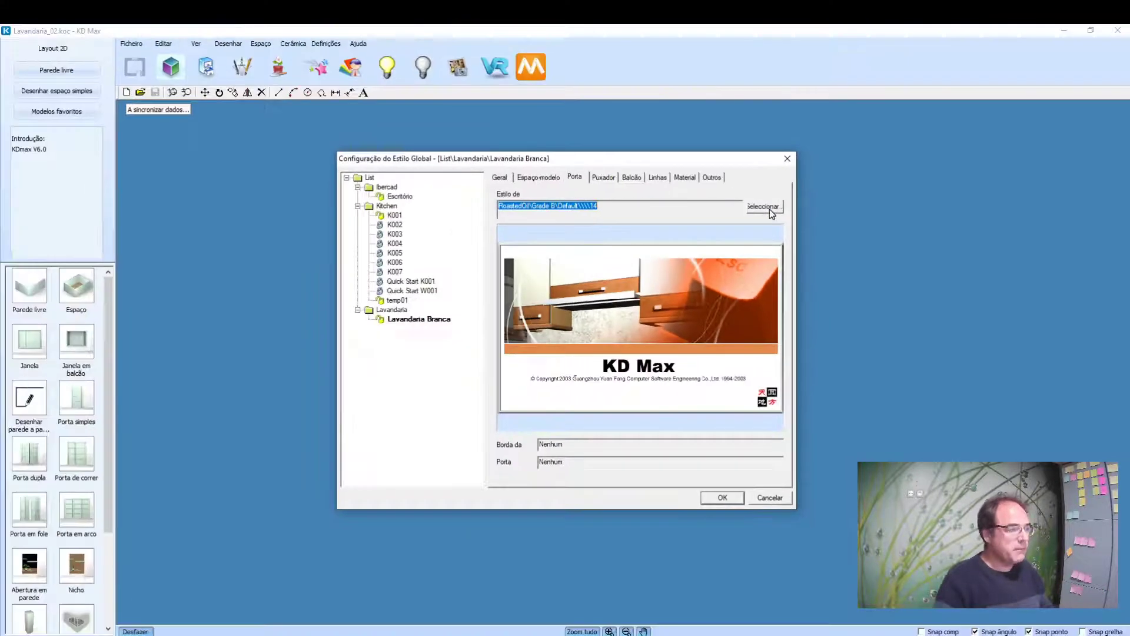
left_click(769, 210)
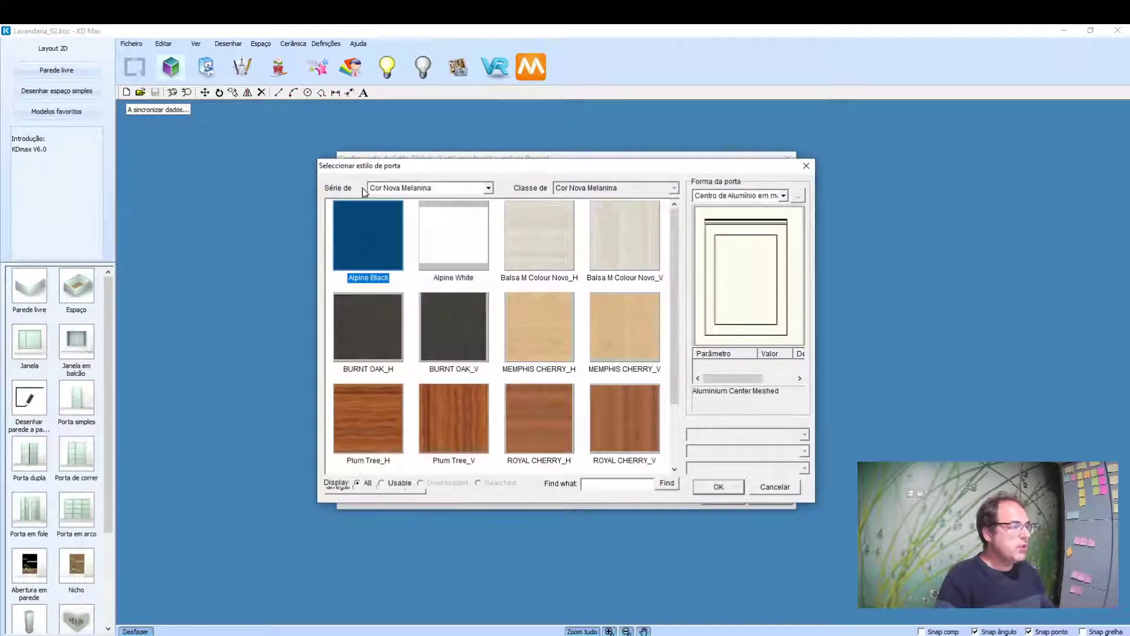
left_click(425, 188)
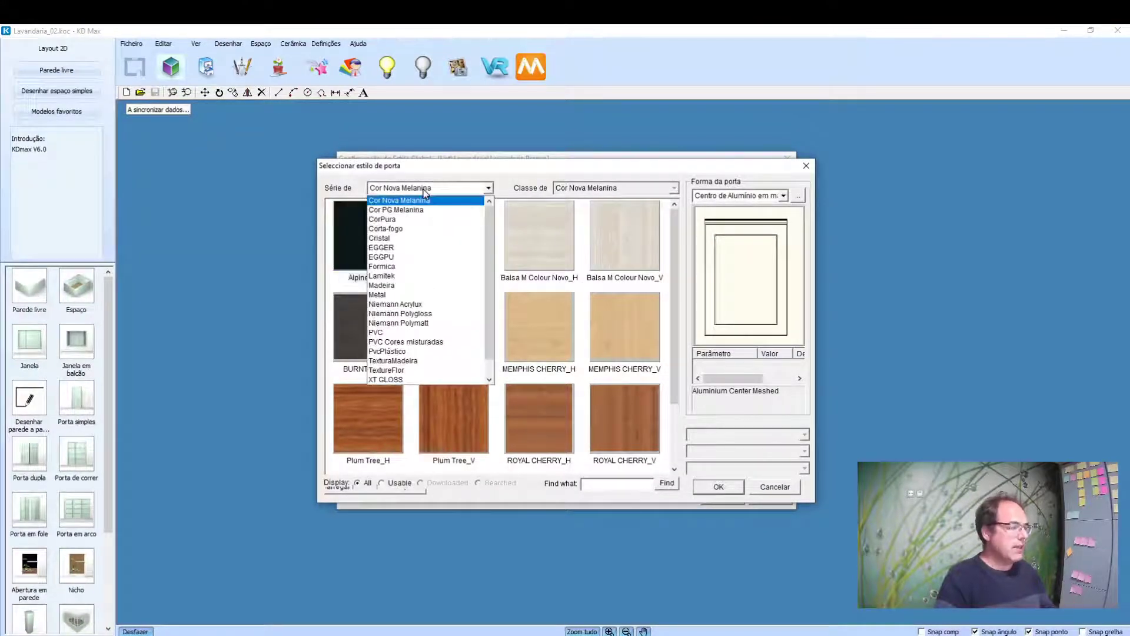
left_click(415, 222)
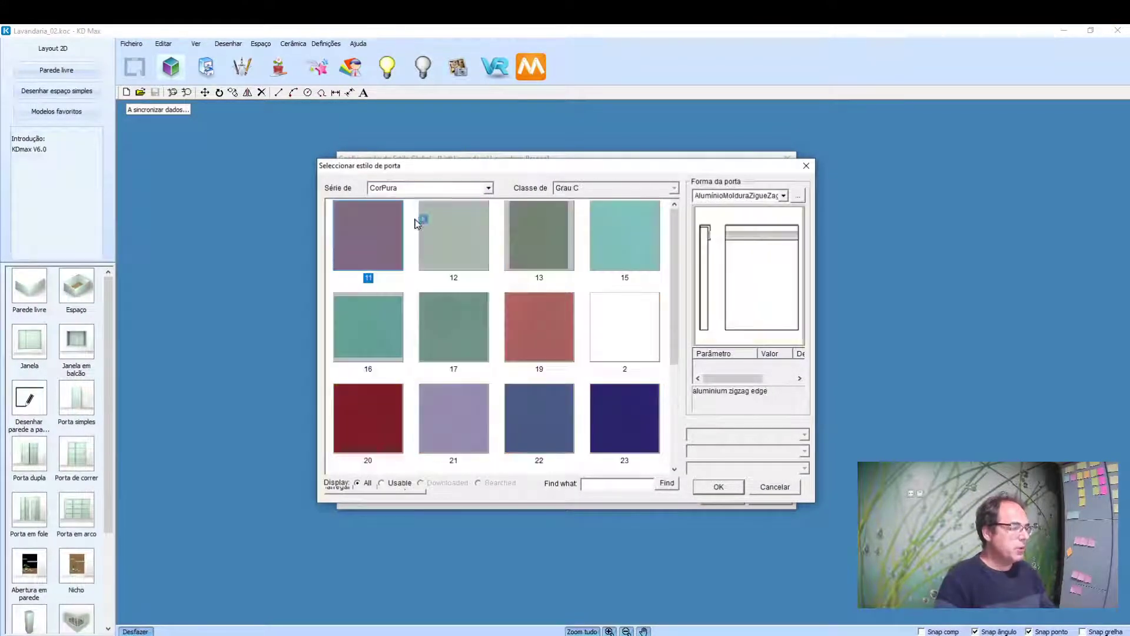
left_click(638, 346)
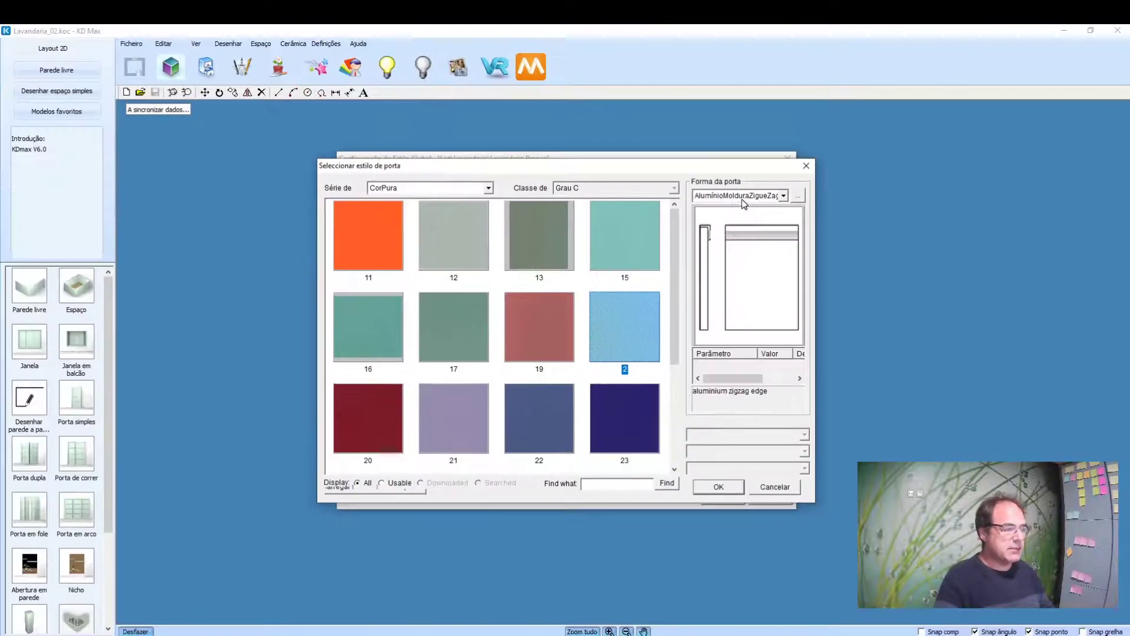
- Set the door shape to Por defeito with finish 2 and accept the door style
left_click(760, 187)
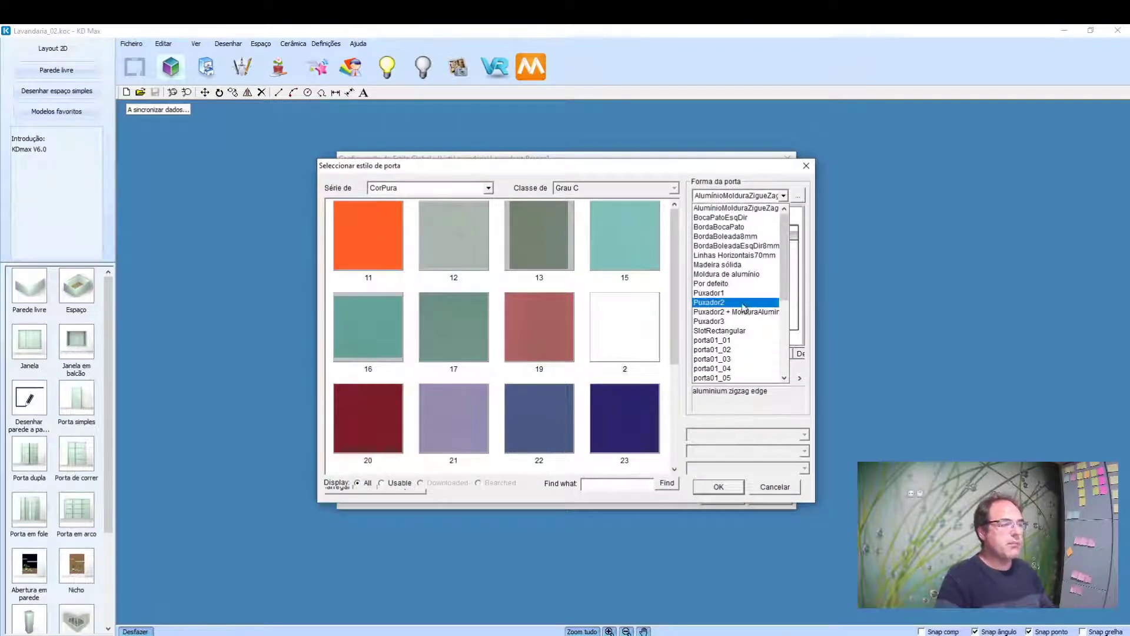
left_click(759, 284)
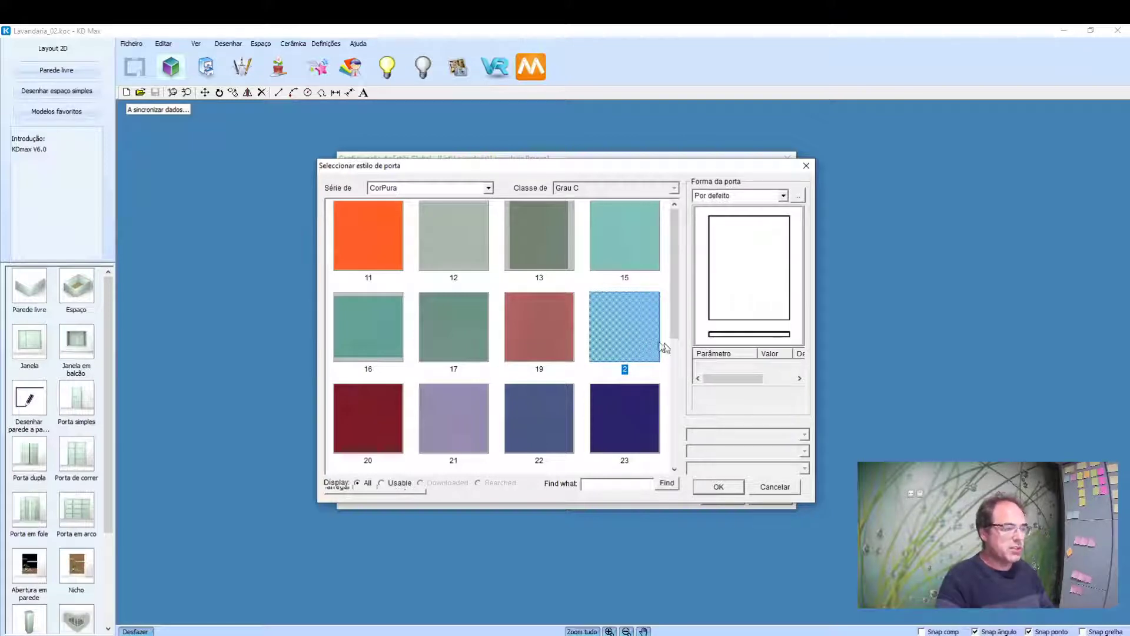
left_click(645, 312)
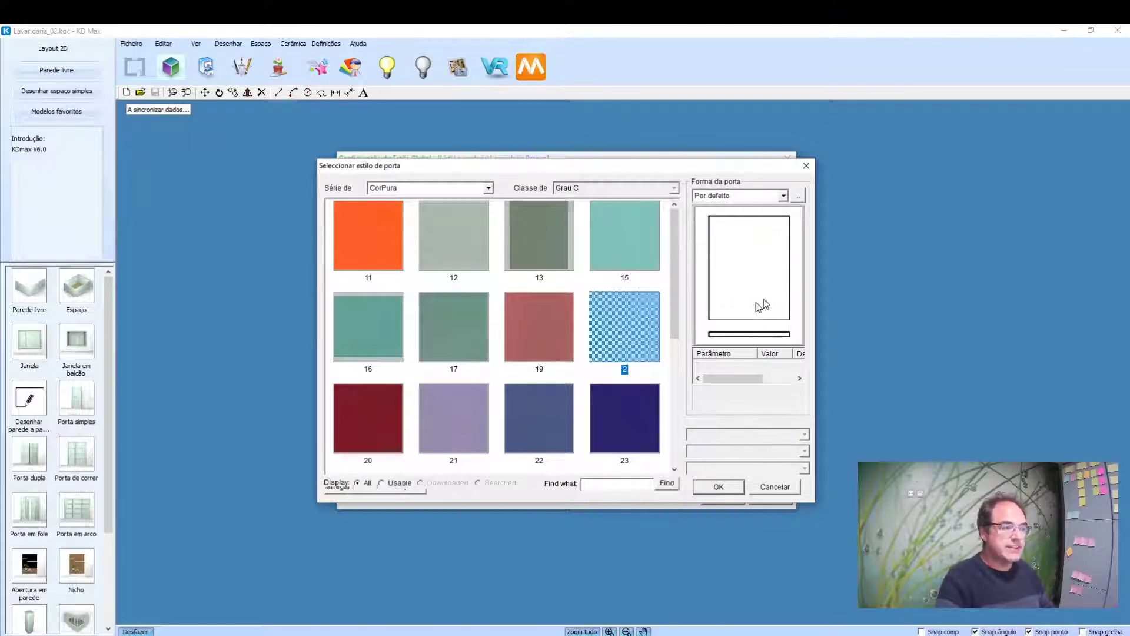
left_click(719, 486)
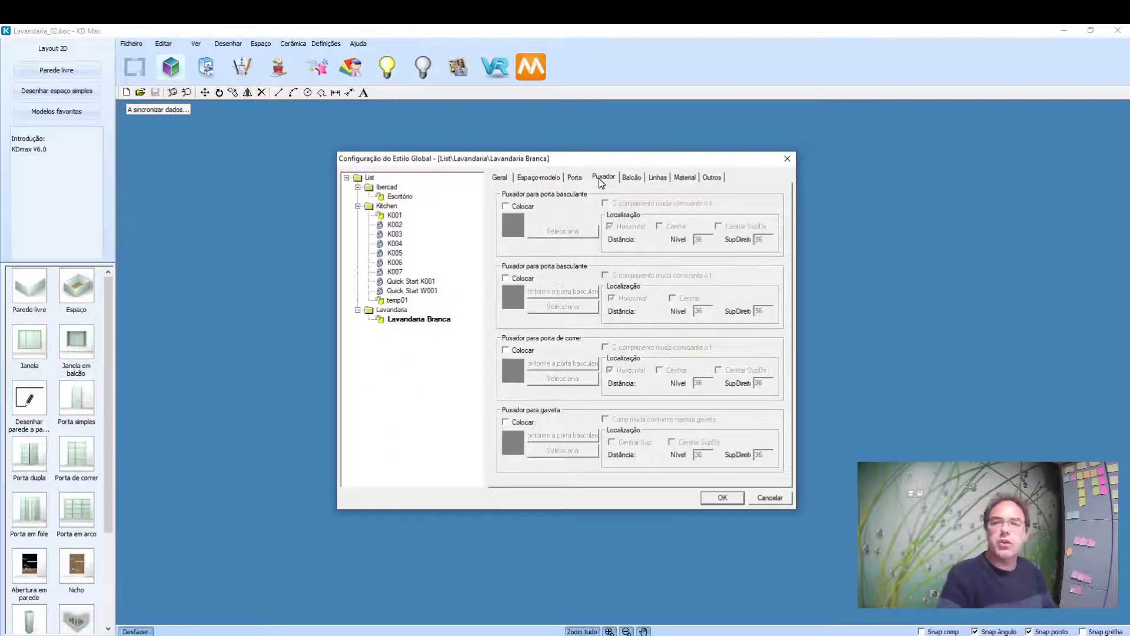
- Enable the handle in the first Puxador para porta basculante group and assign Puxador S004 12x283x33 from the Puxador01 collection
left_click(517, 207)
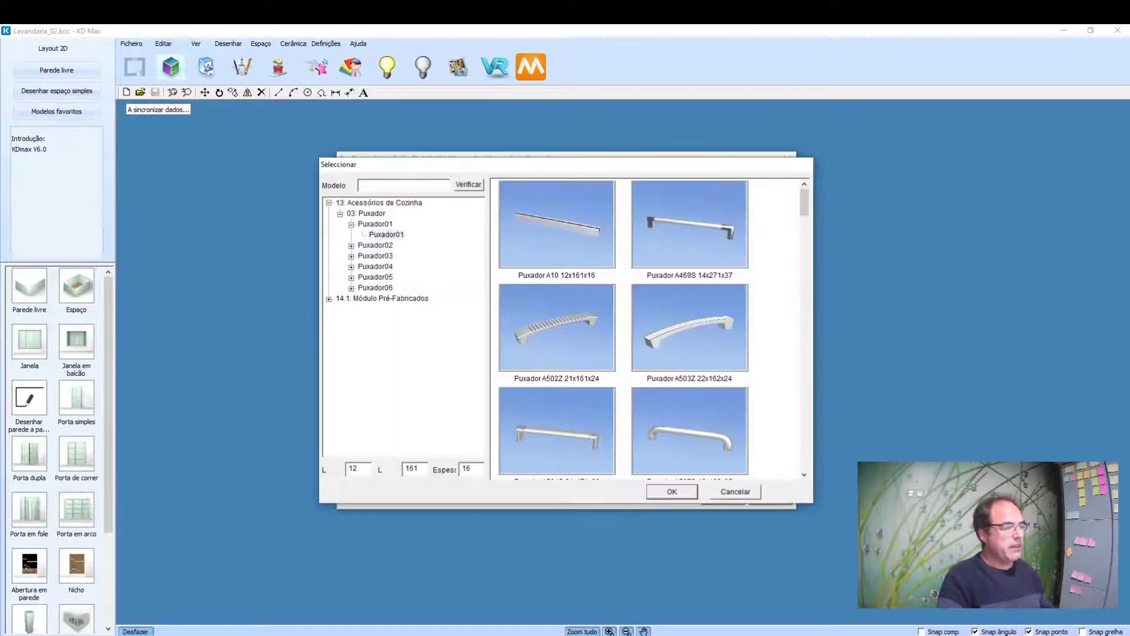
scroll(707, 330, "down", 8)
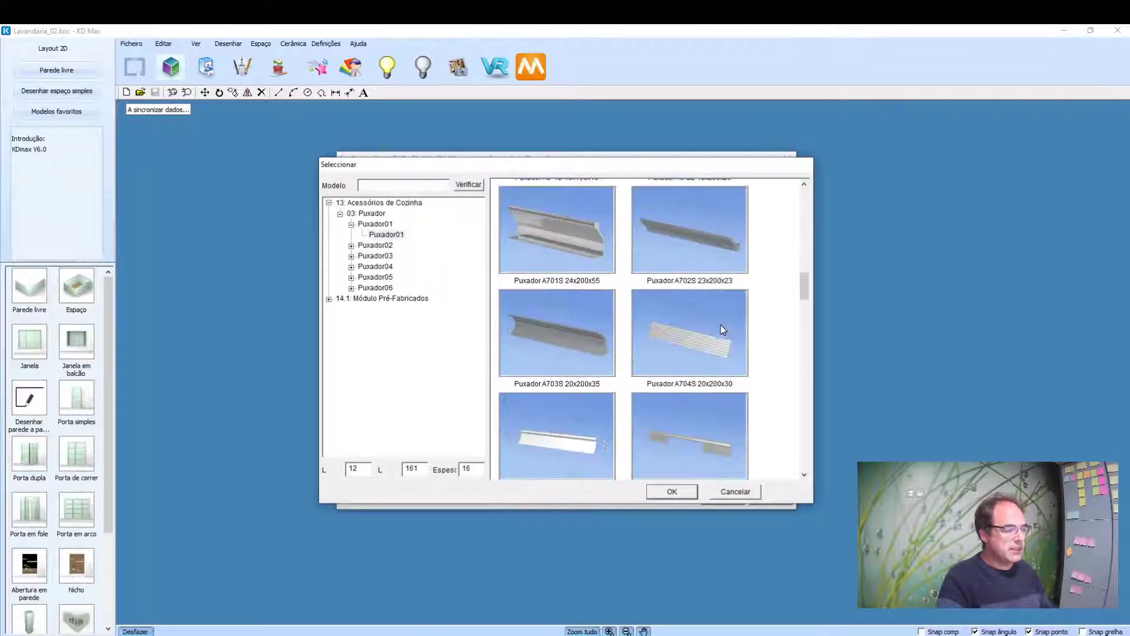
left_click(376, 266)
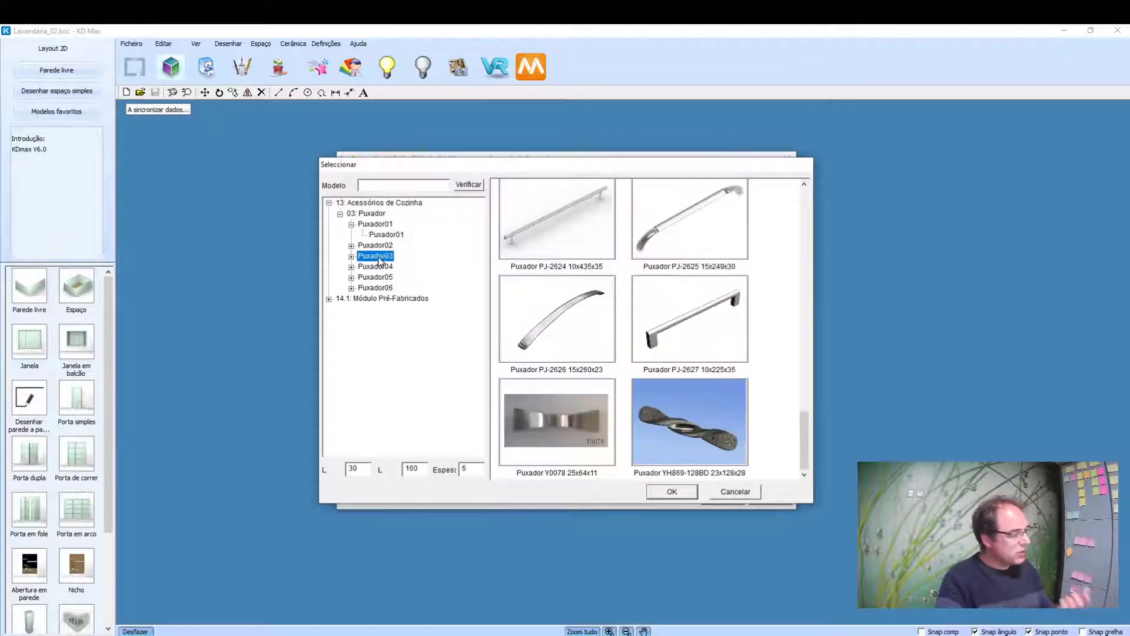
left_click(376, 276)
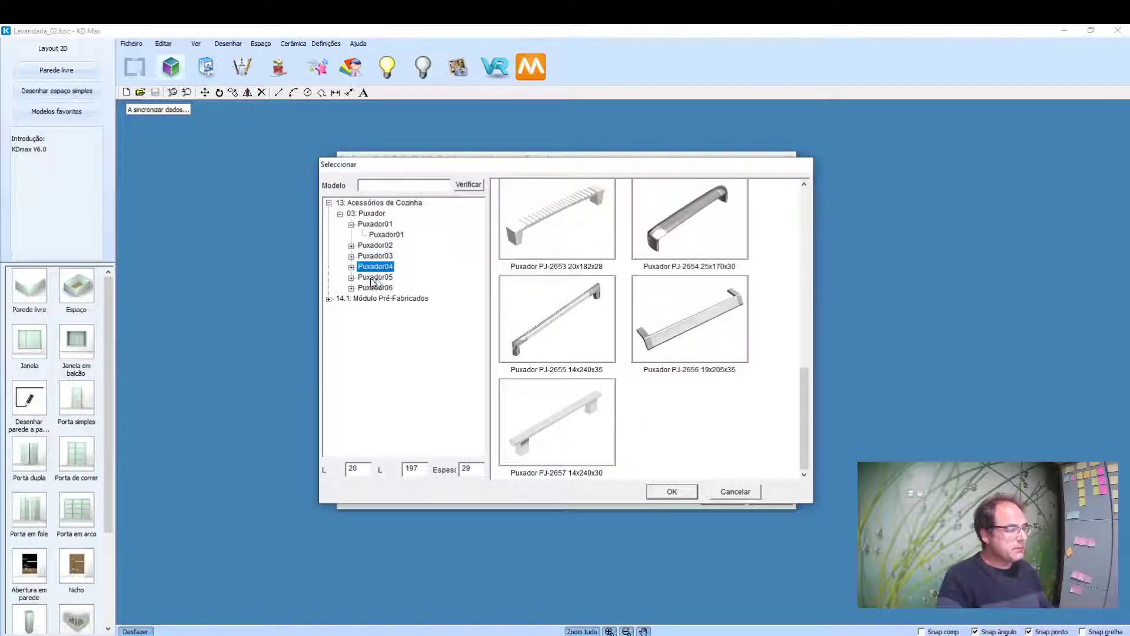
left_click(375, 287)
left_click(375, 277)
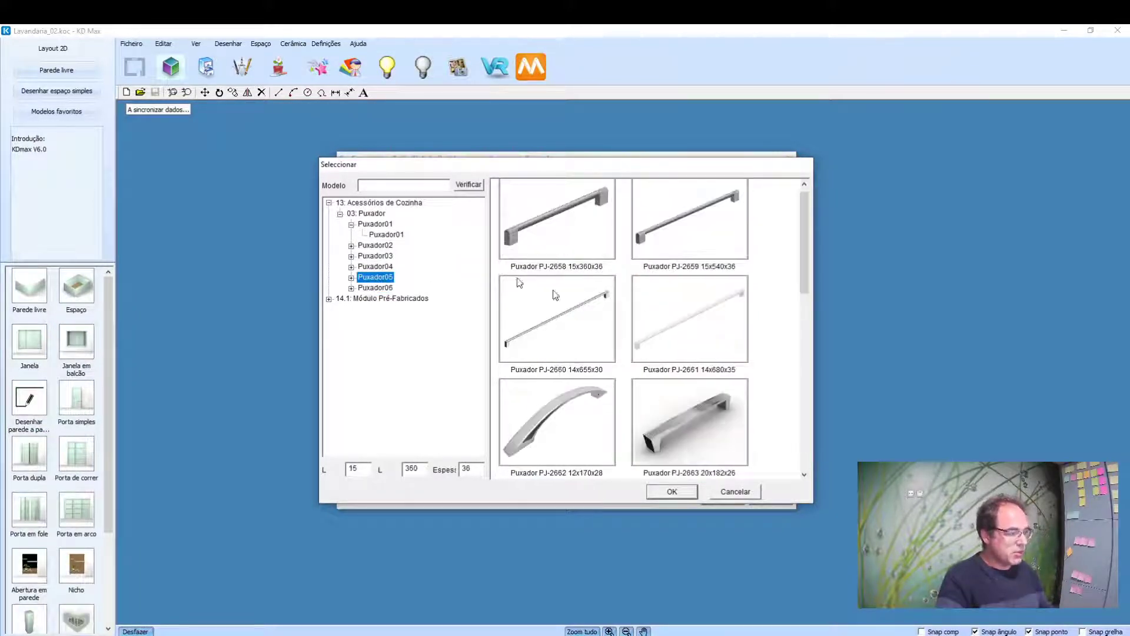
left_click(362, 222)
left_click(386, 234)
scroll(670, 259, "down", 3)
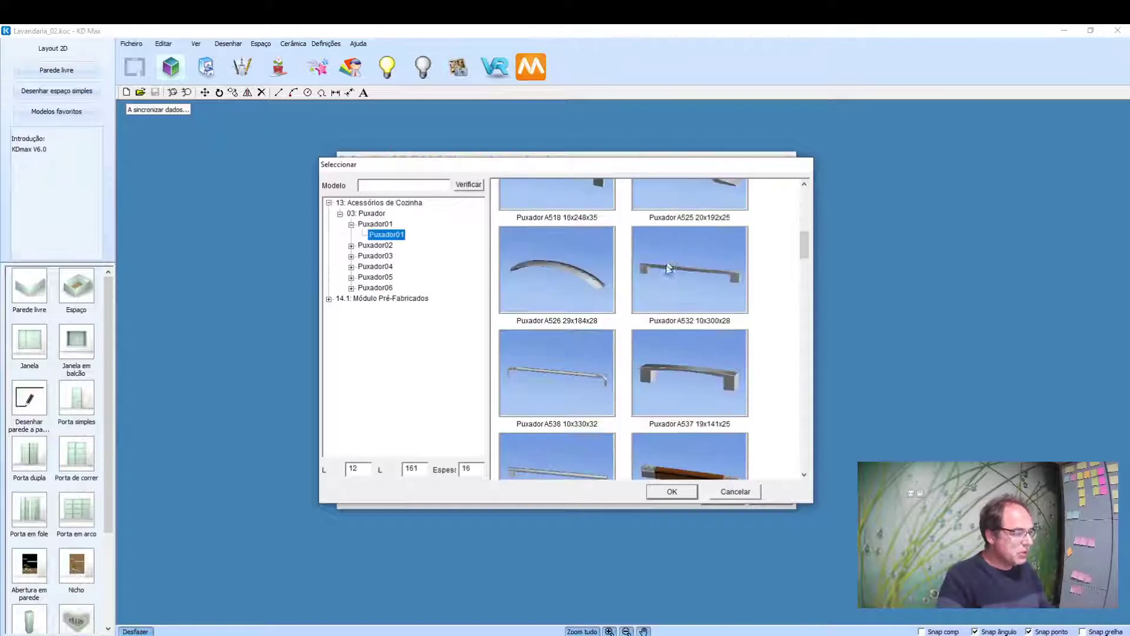
scroll(670, 327, "down", 10)
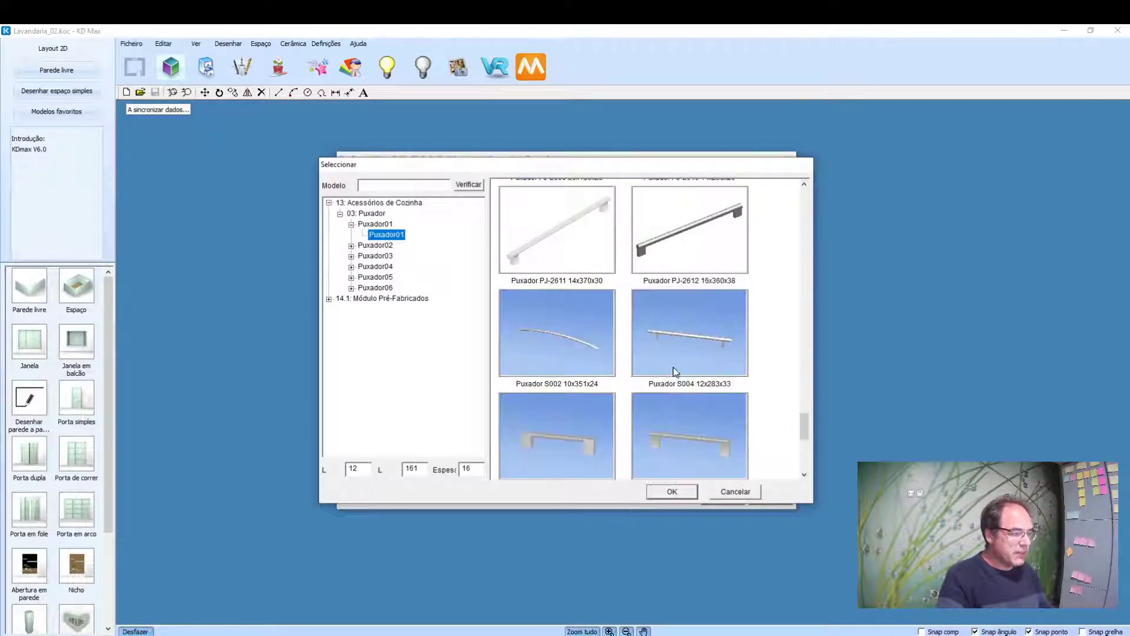
left_click(704, 333)
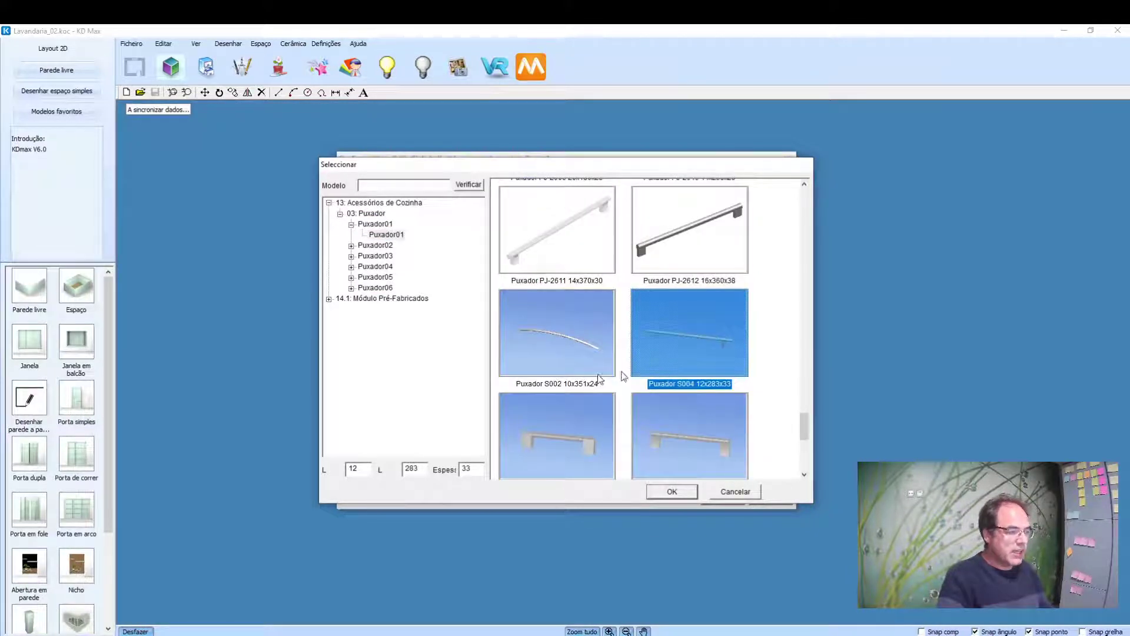
left_click(672, 491)
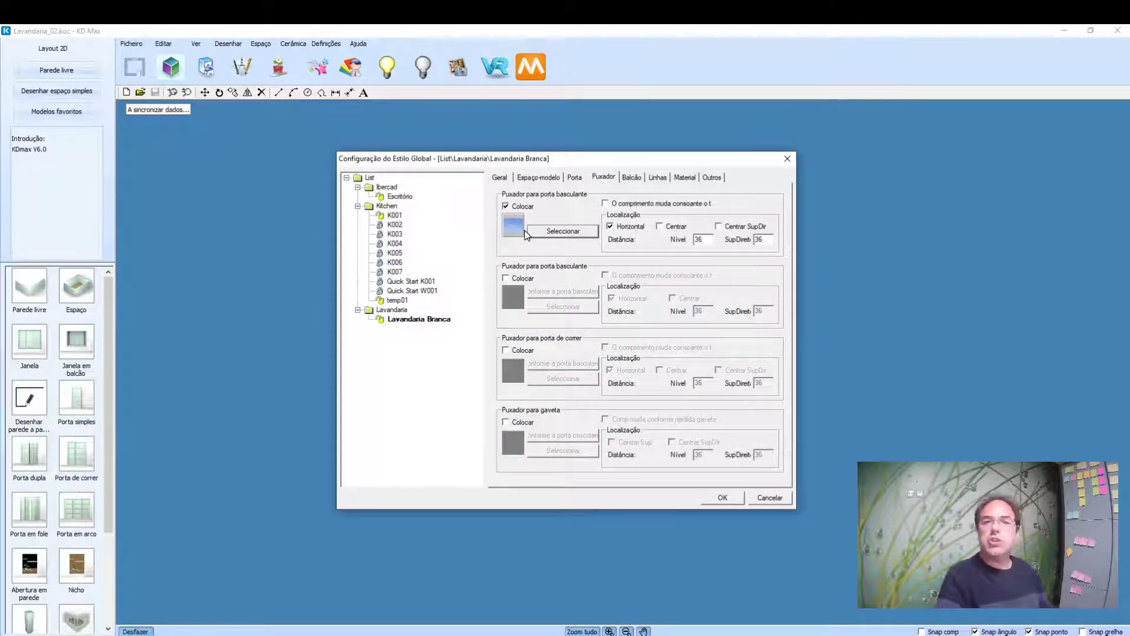
- Enable the handle in the second Puxador para porta basculante group and match it to the first group's handle
left_click(506, 279)
left_click(554, 307)
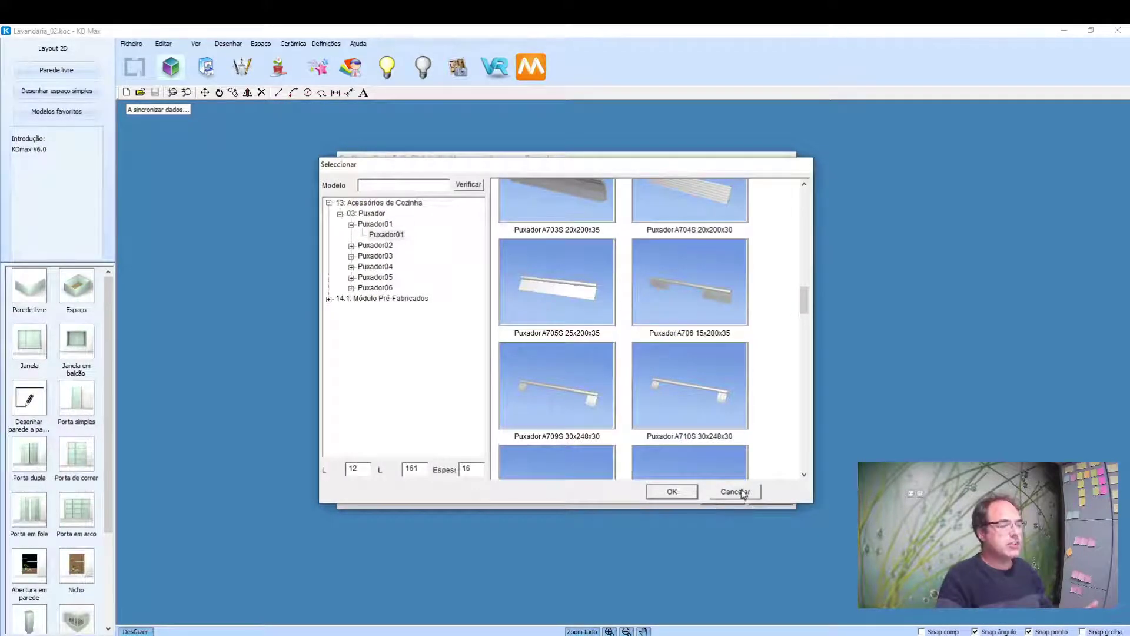
left_click(735, 492)
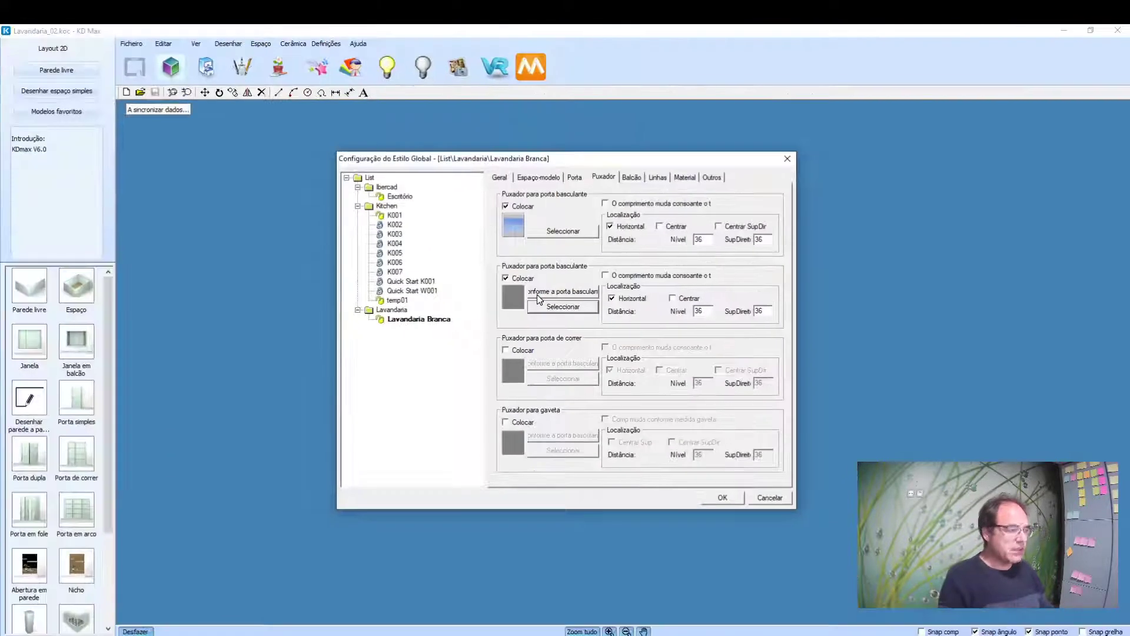
left_click(542, 297)
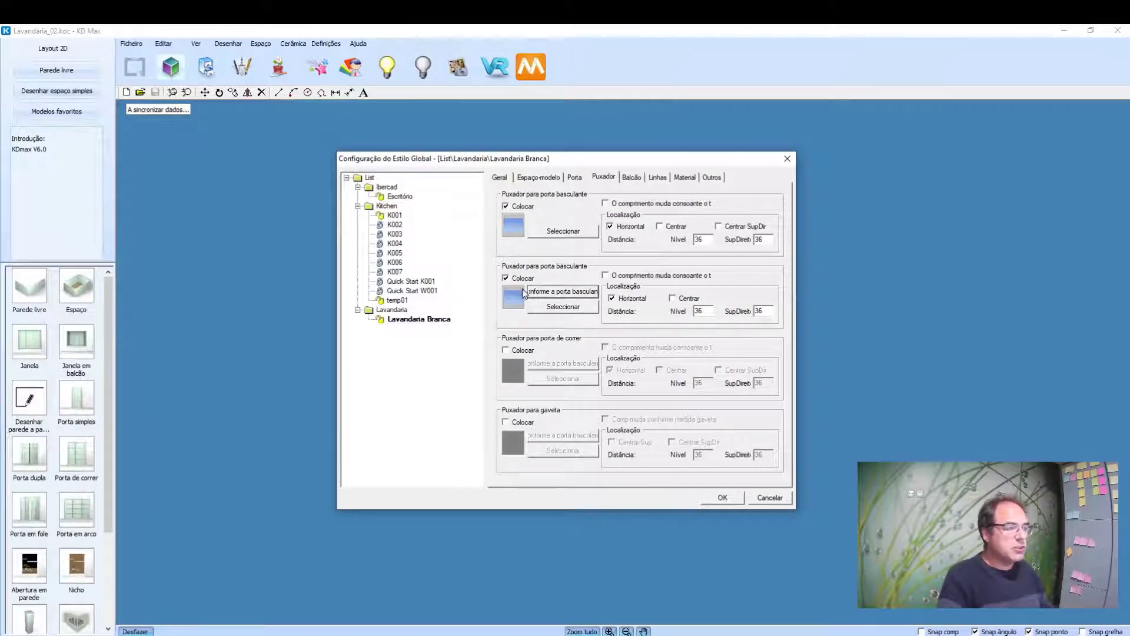
- Enable the sliding door and drawer handles, matching both to the first Puxador para porta basculante handle
left_click(520, 351)
left_click(539, 364)
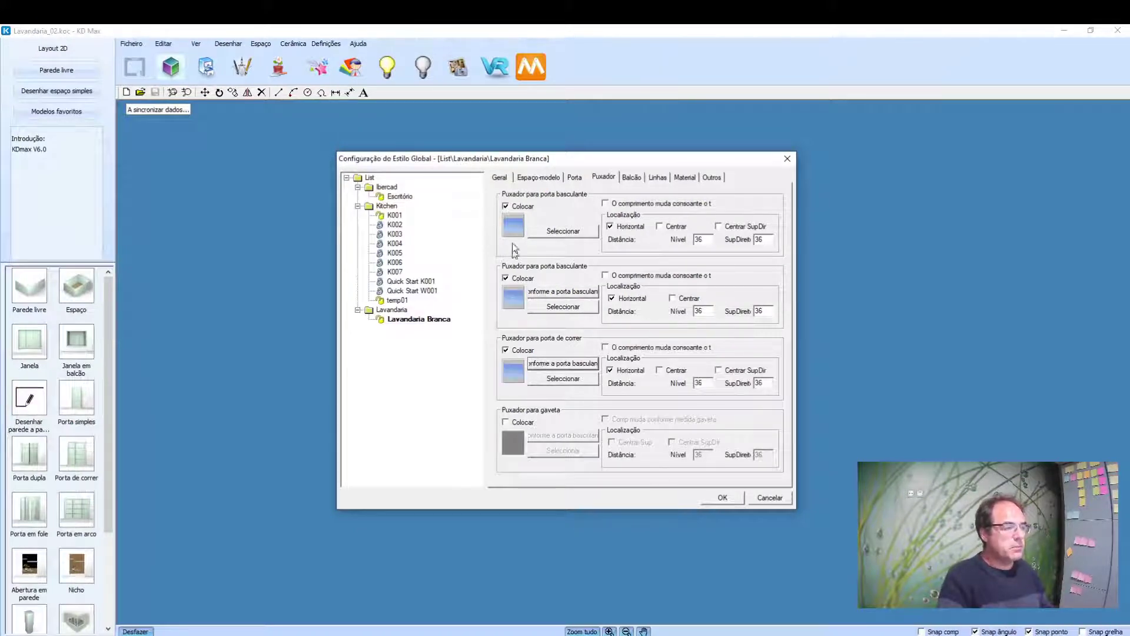
left_click(515, 423)
left_click(531, 436)
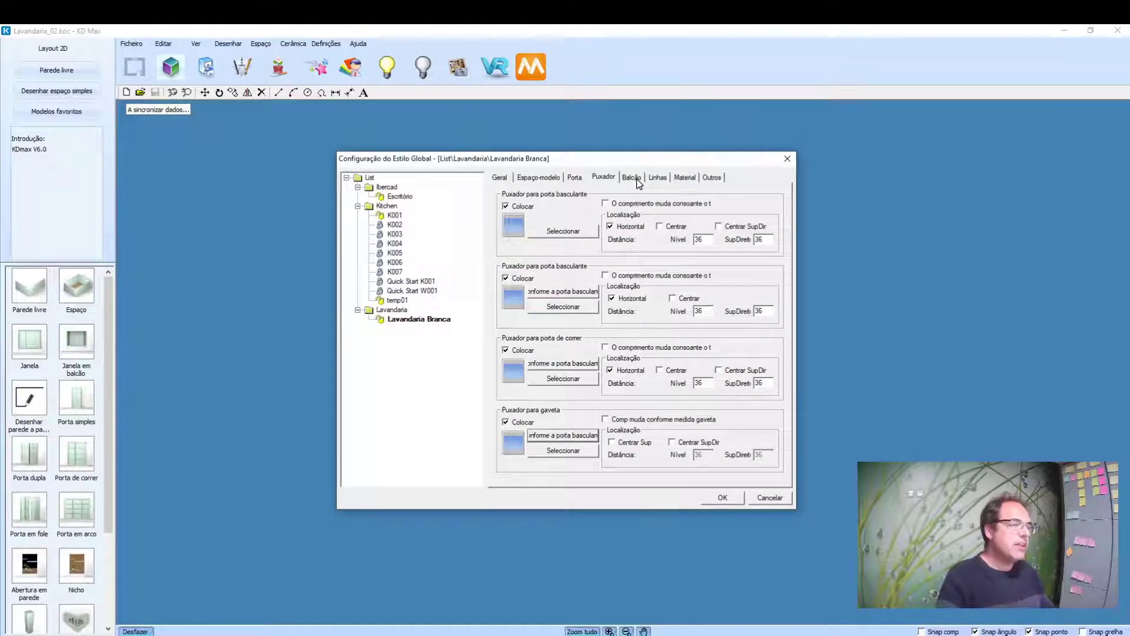
- Set the countertop's front edge style to Nenhum in the Balcão settings
left_click(634, 181)
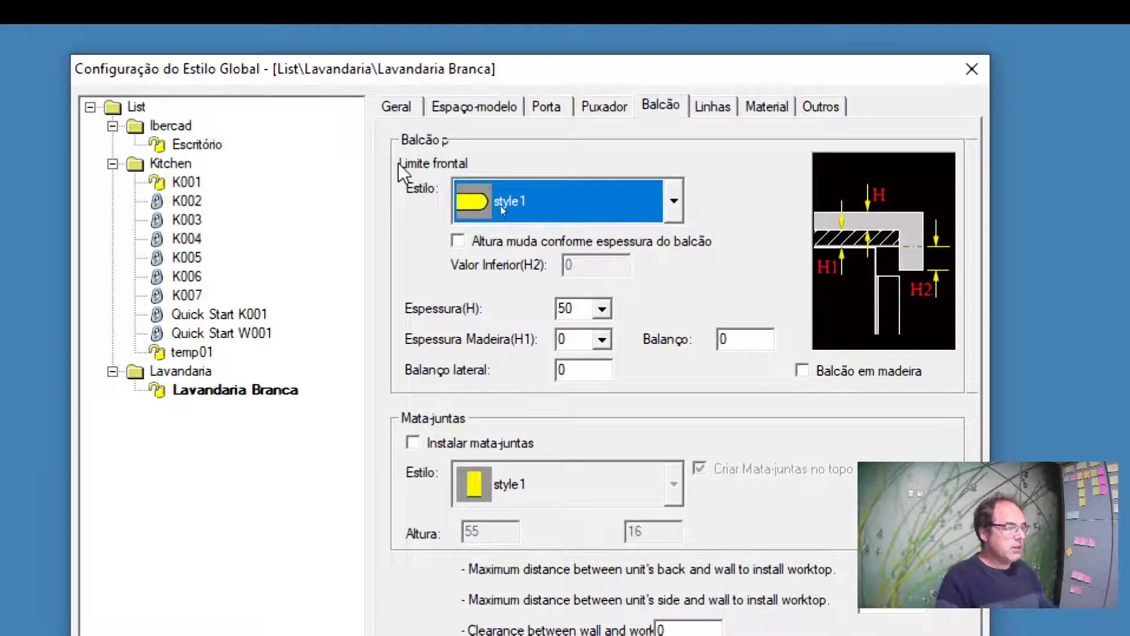
left_click(536, 203)
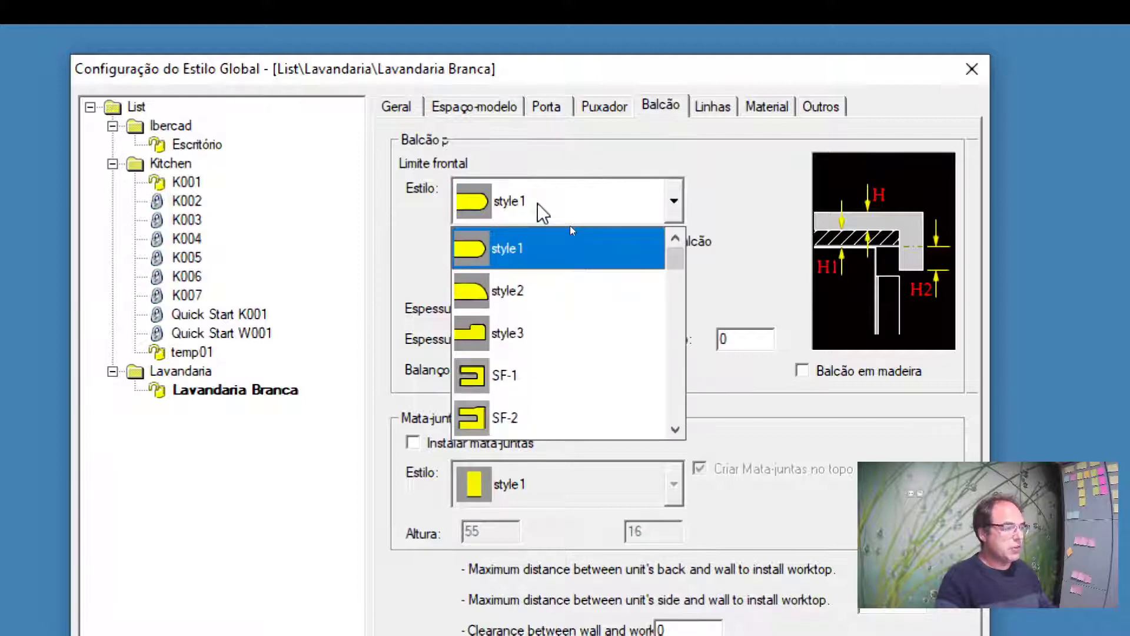
scroll(539, 310, "down", 2)
scroll(542, 320, "down", 10)
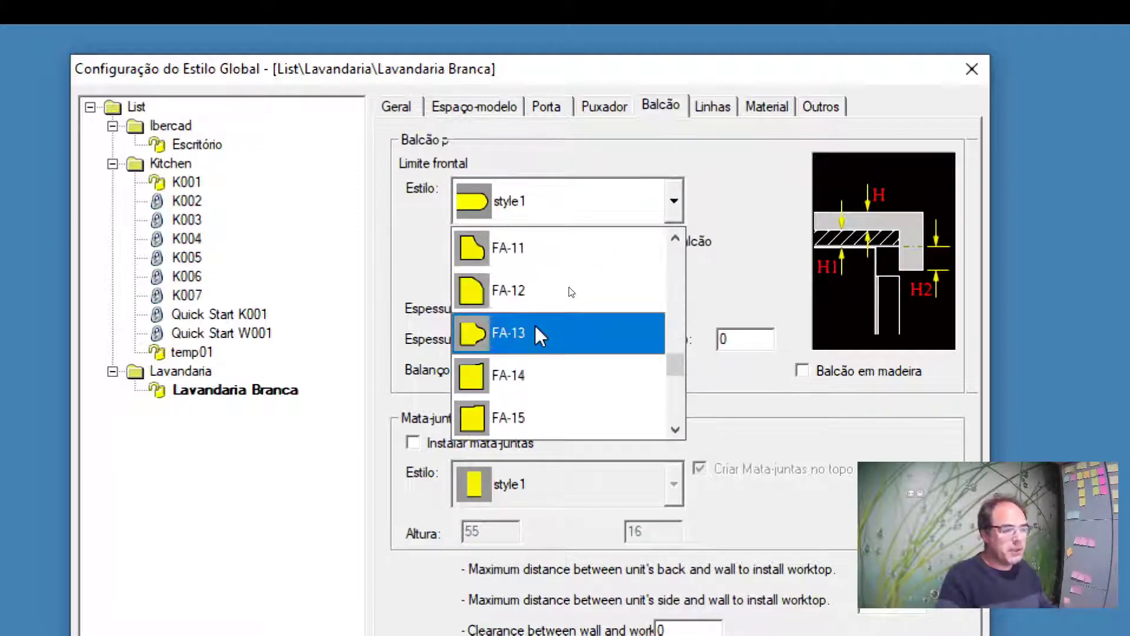
scroll(540, 329, "down", 3)
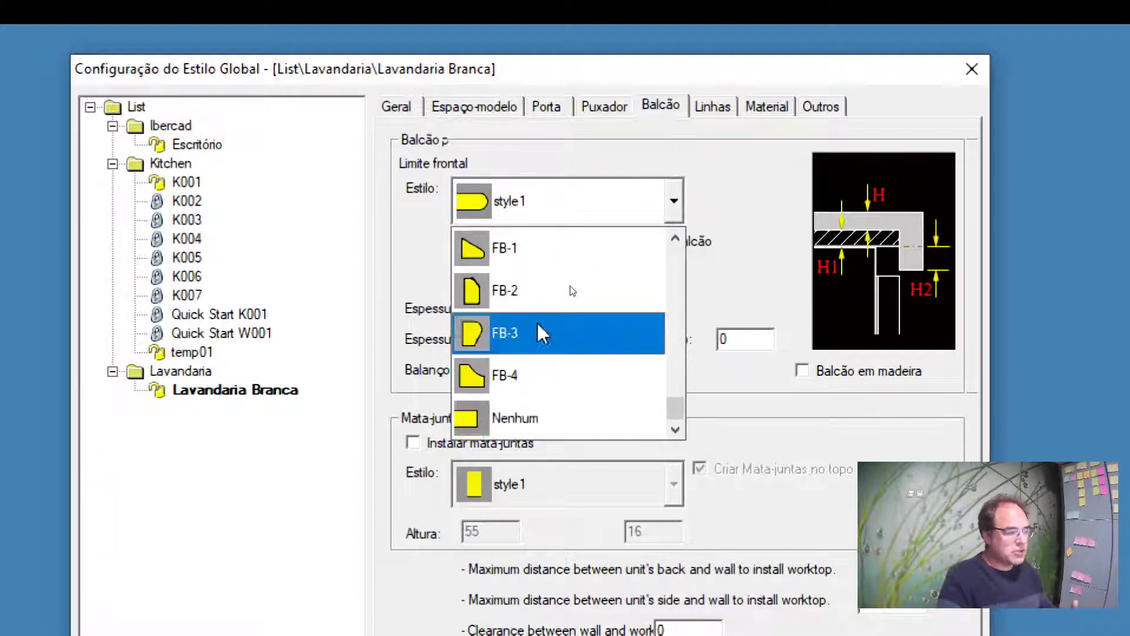
left_click(528, 426)
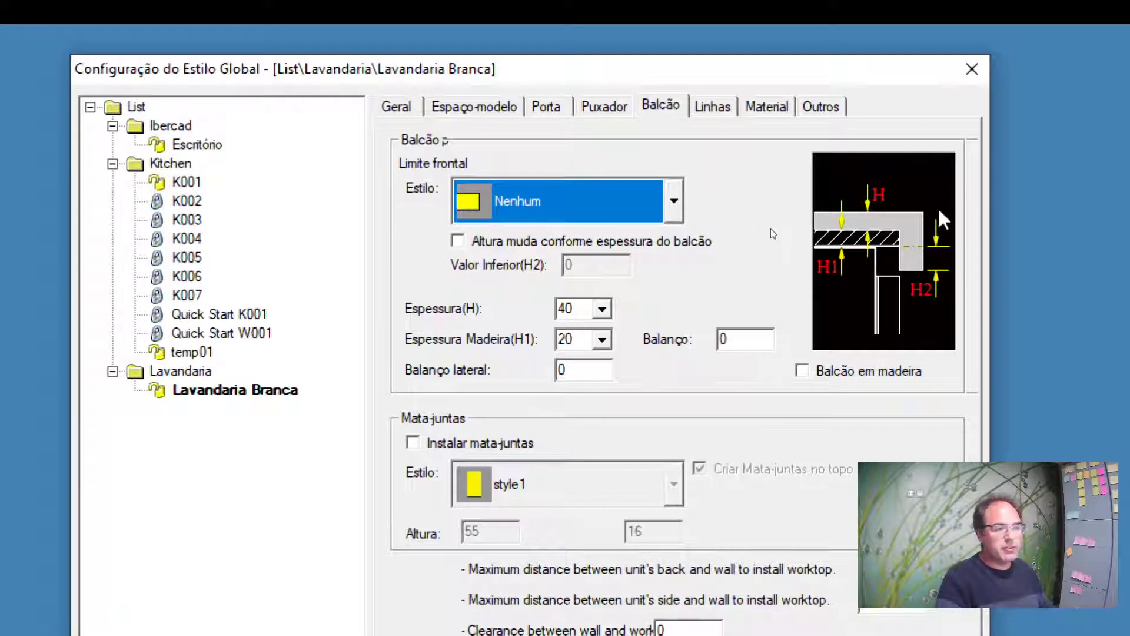
- Set the countertop thickness (H) to 30 and the wood thickness (H1) to 0
double_click(566, 309)
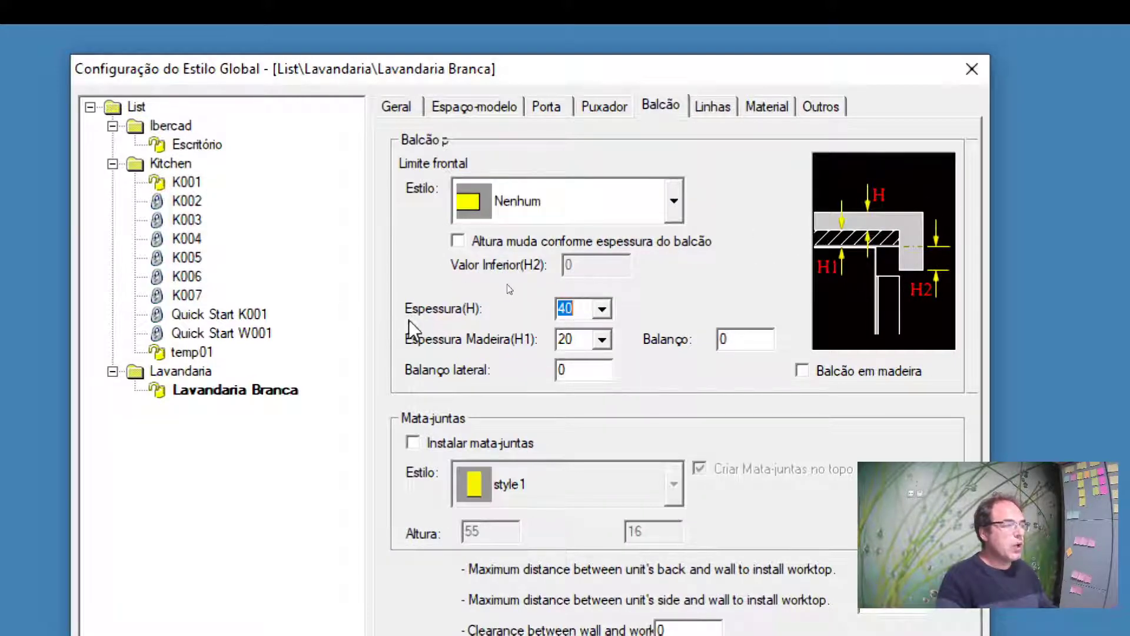
type("30")
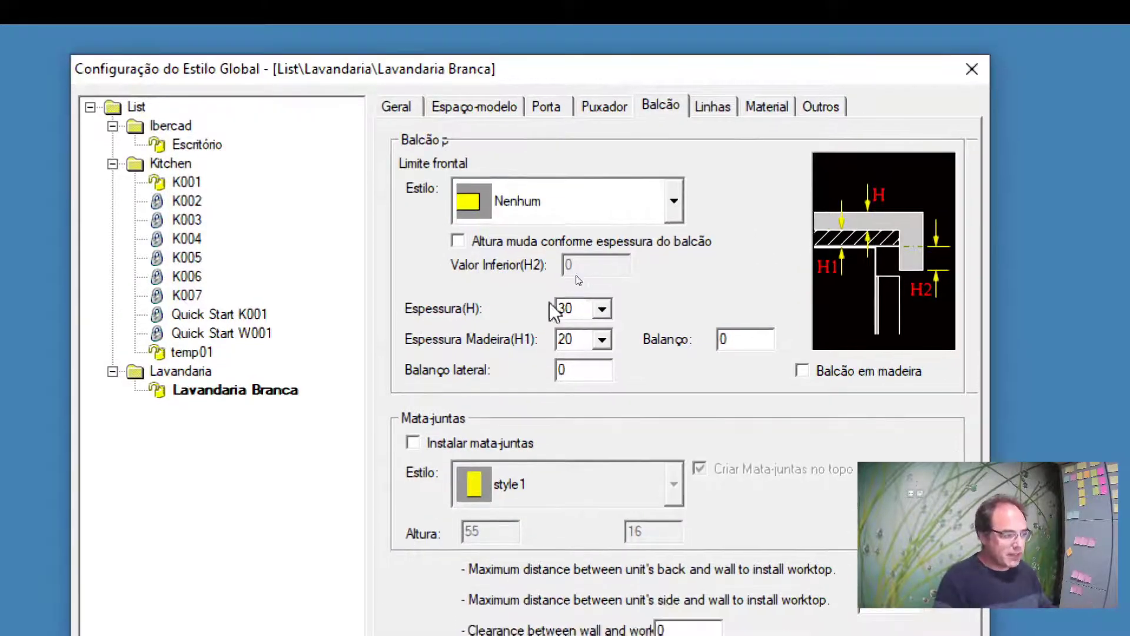
double_click(583, 339)
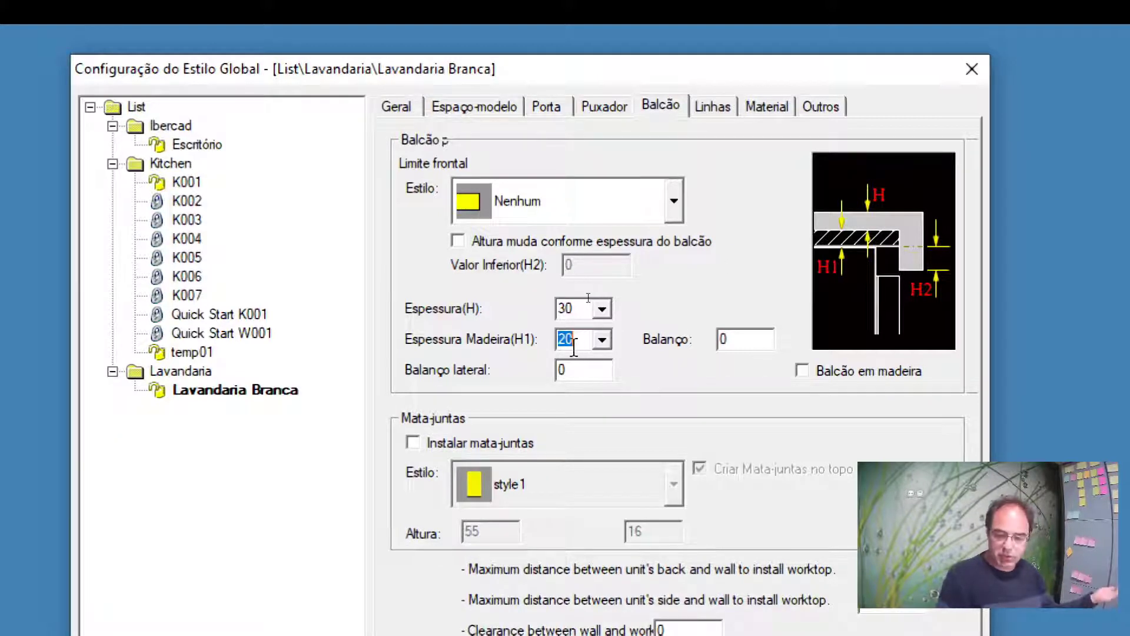
type("0")
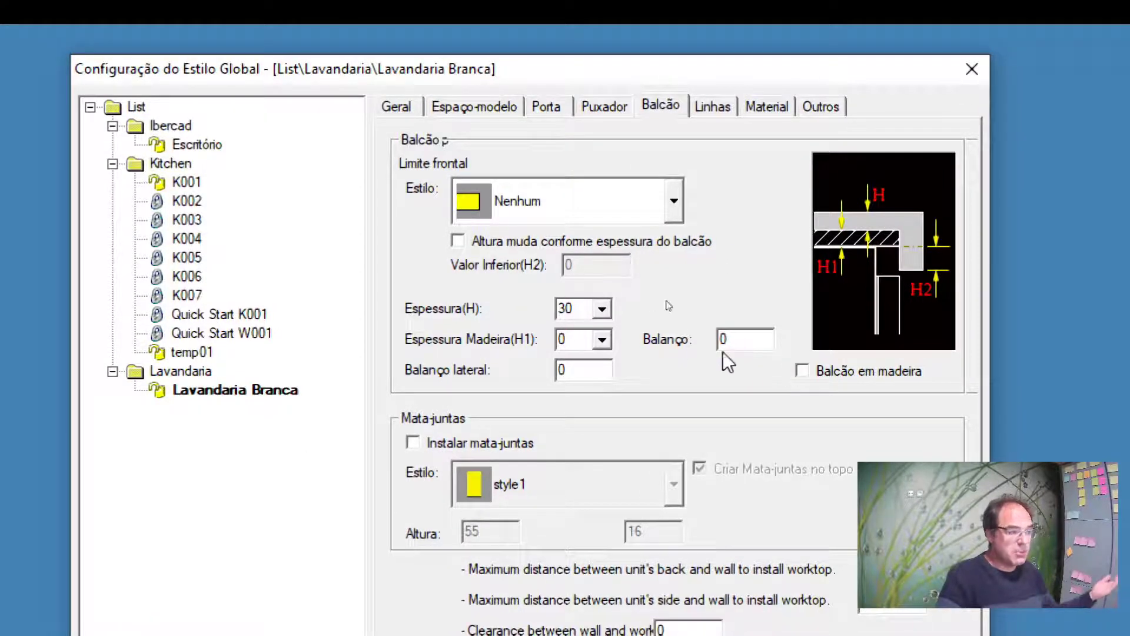
- Set both the countertop's Balanço and its Balanço lateral to 30
left_click_drag(752, 333, 686, 333)
type("3")
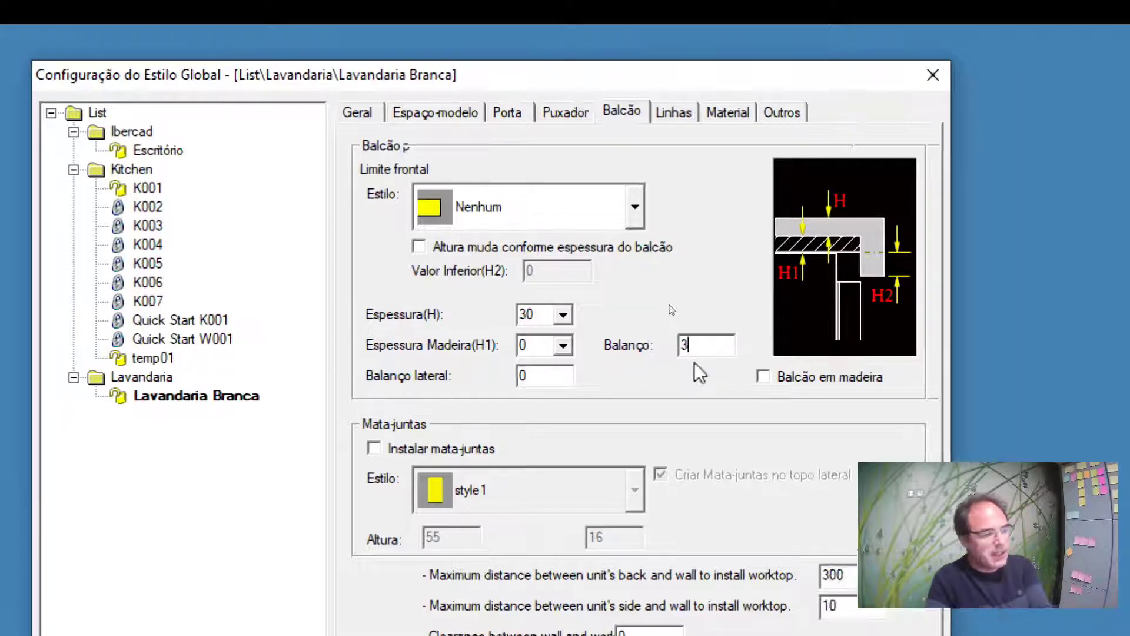
type("0")
left_click_drag(572, 370, 497, 383)
type("3")
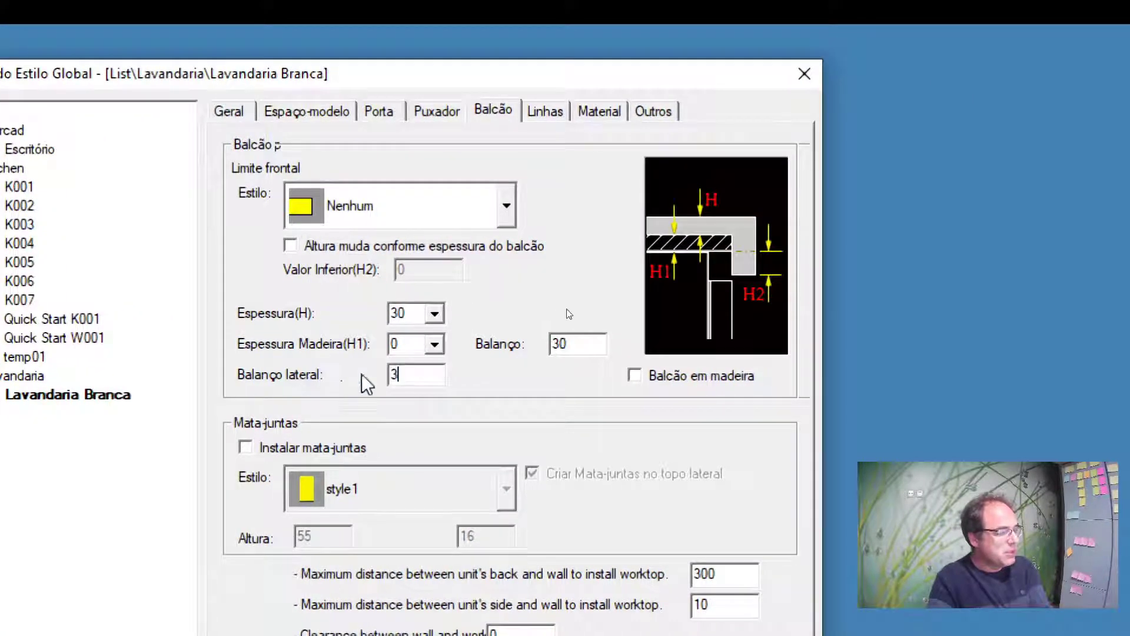
type("0")
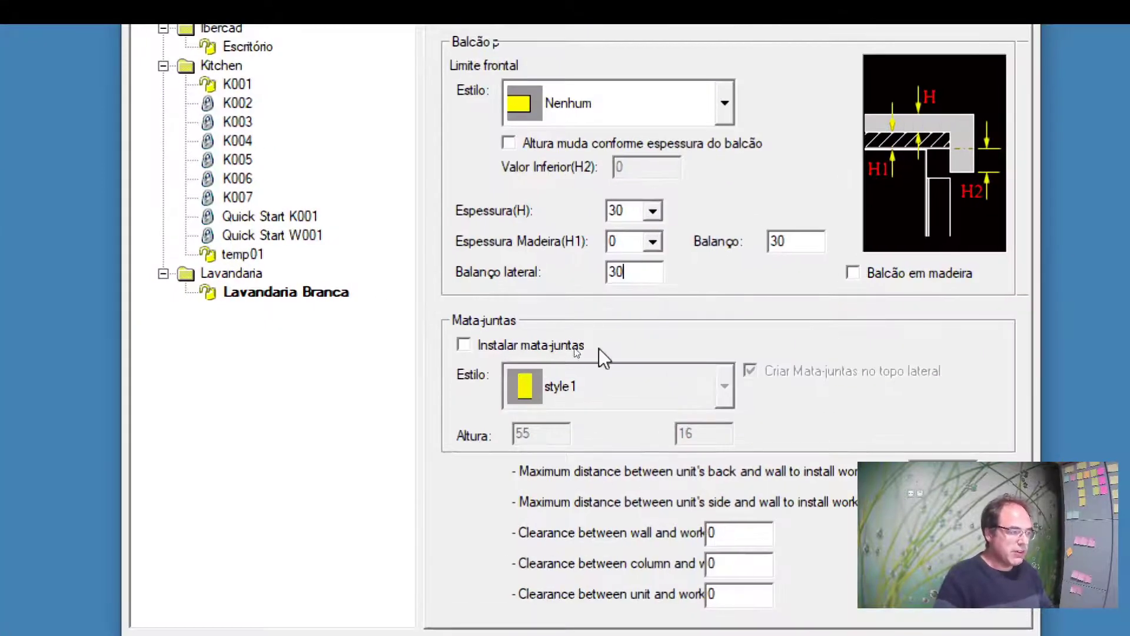
left_click(563, 354)
left_click(574, 392)
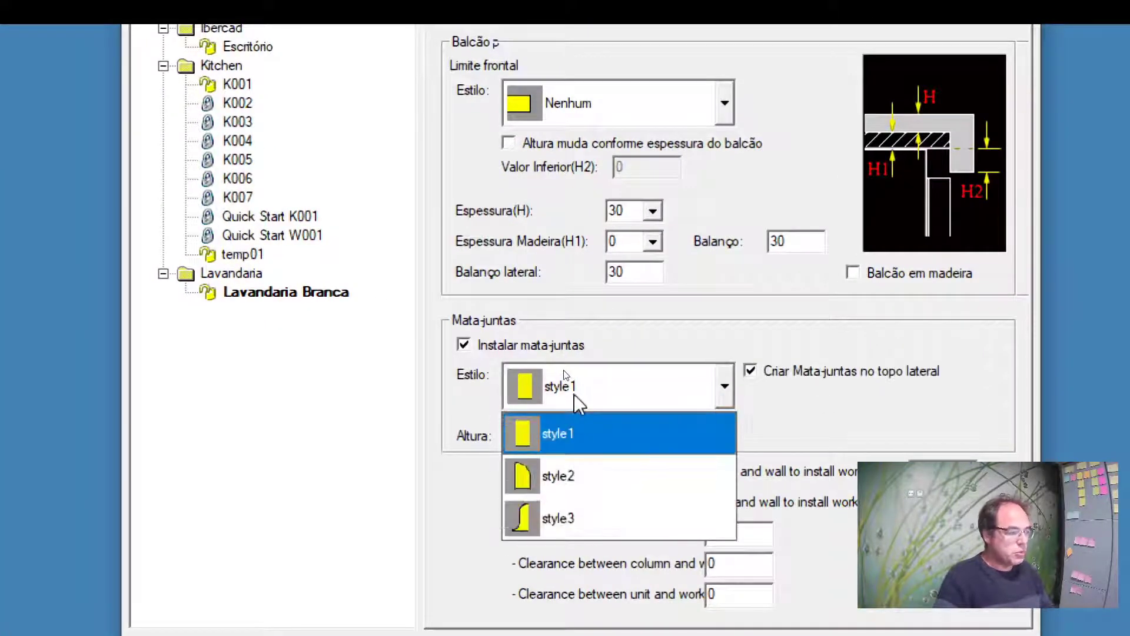
left_click(605, 391)
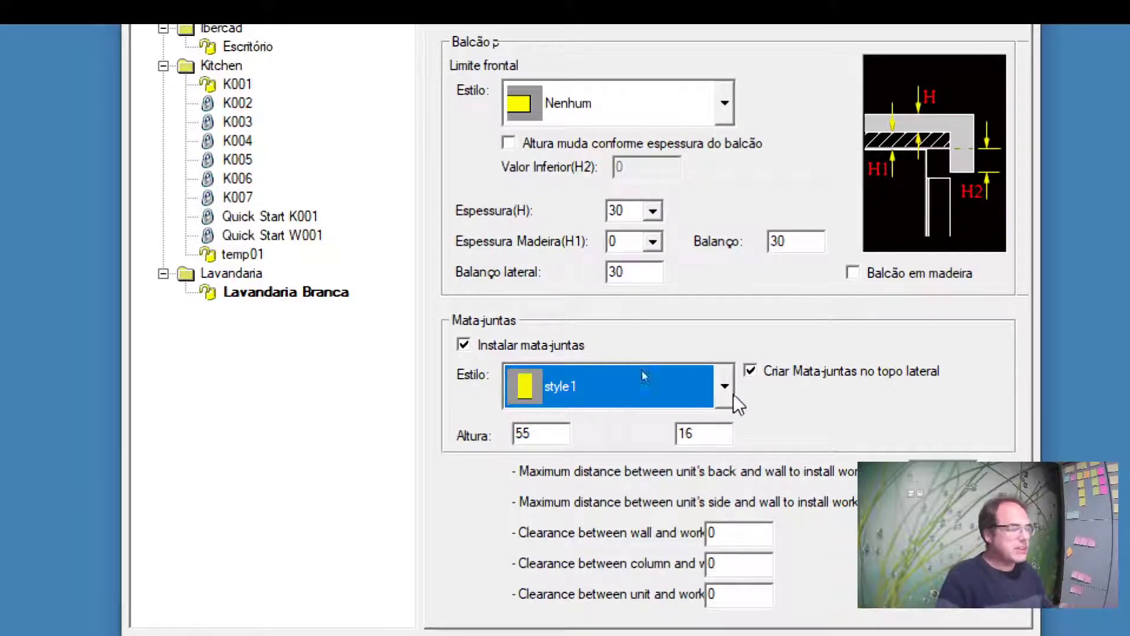
key("Tab")
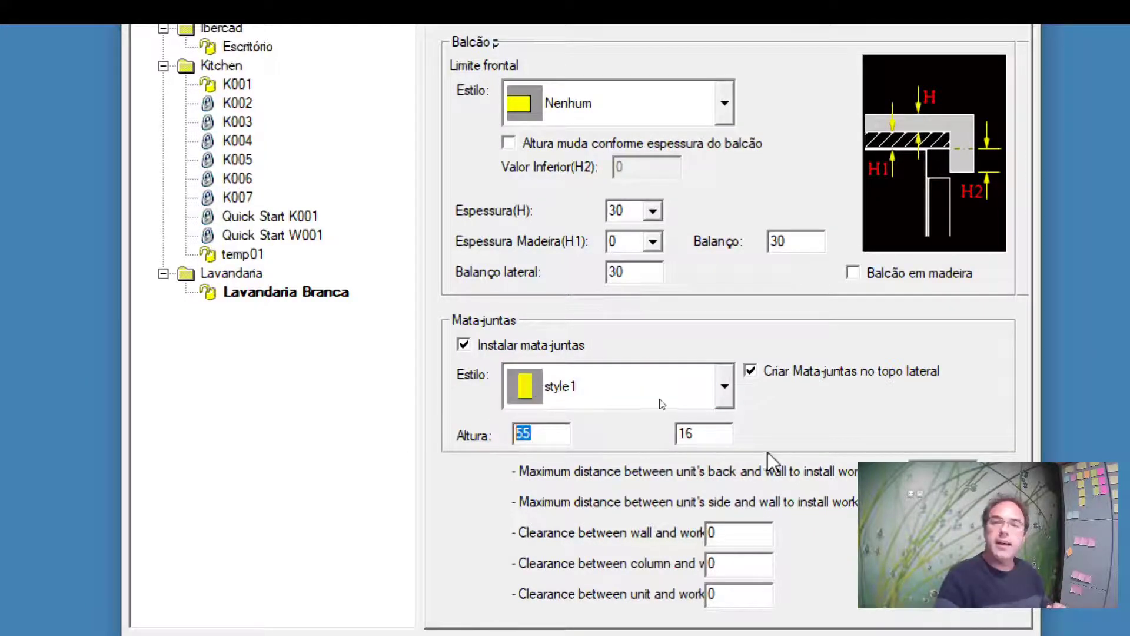
left_click(483, 344)
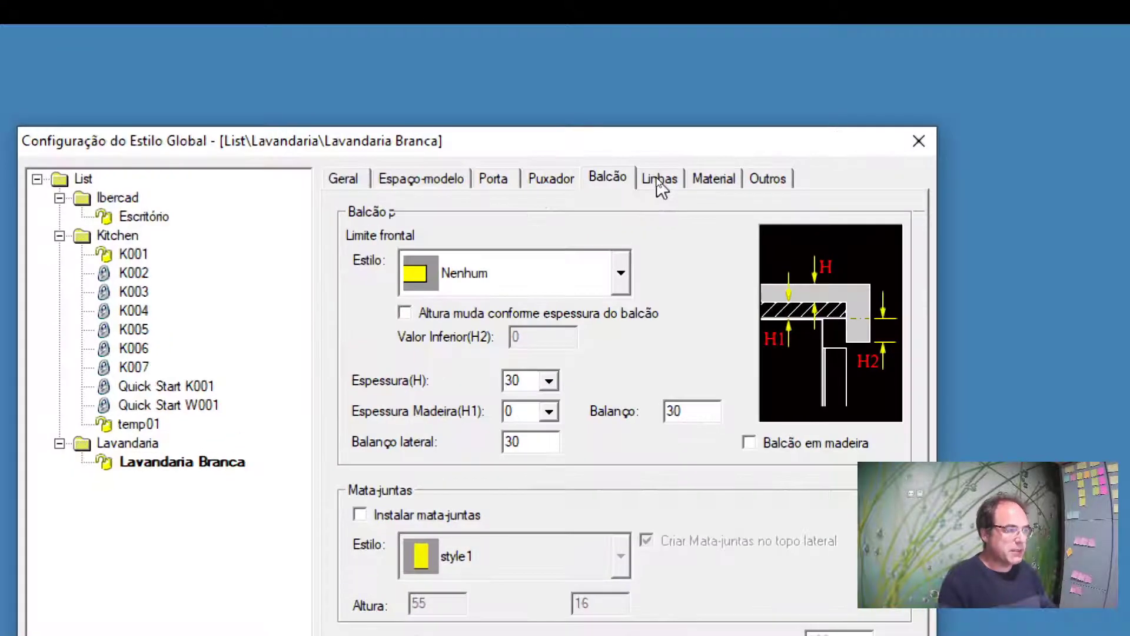
- Turn off placement of the Quebra-luz and the Cornija in the Linhas settings
left_click(657, 179)
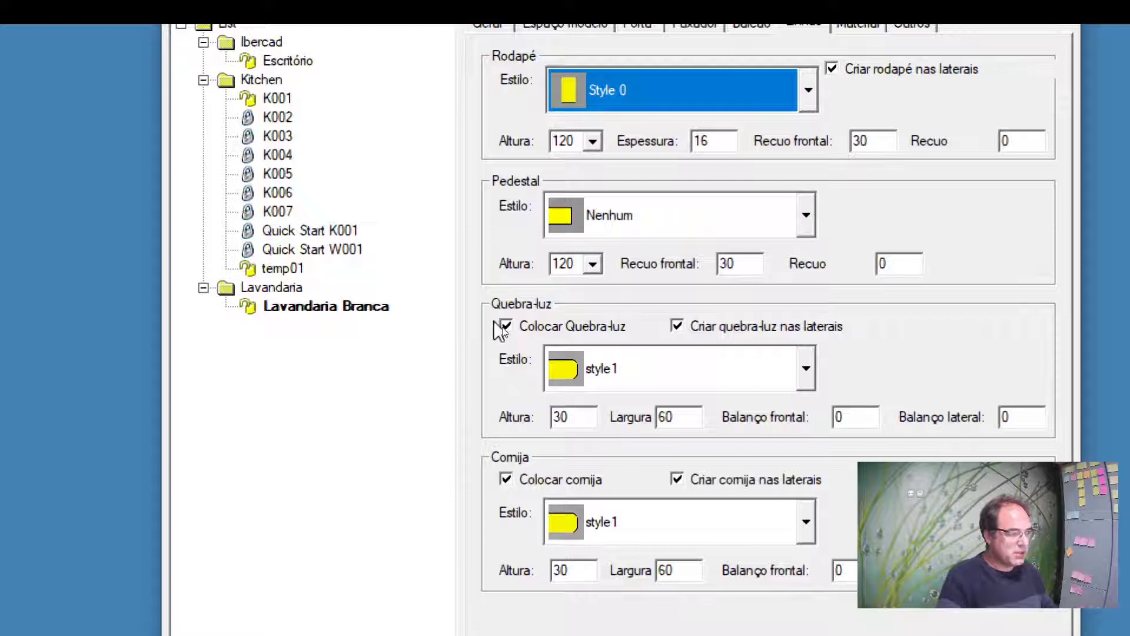
left_click(499, 327)
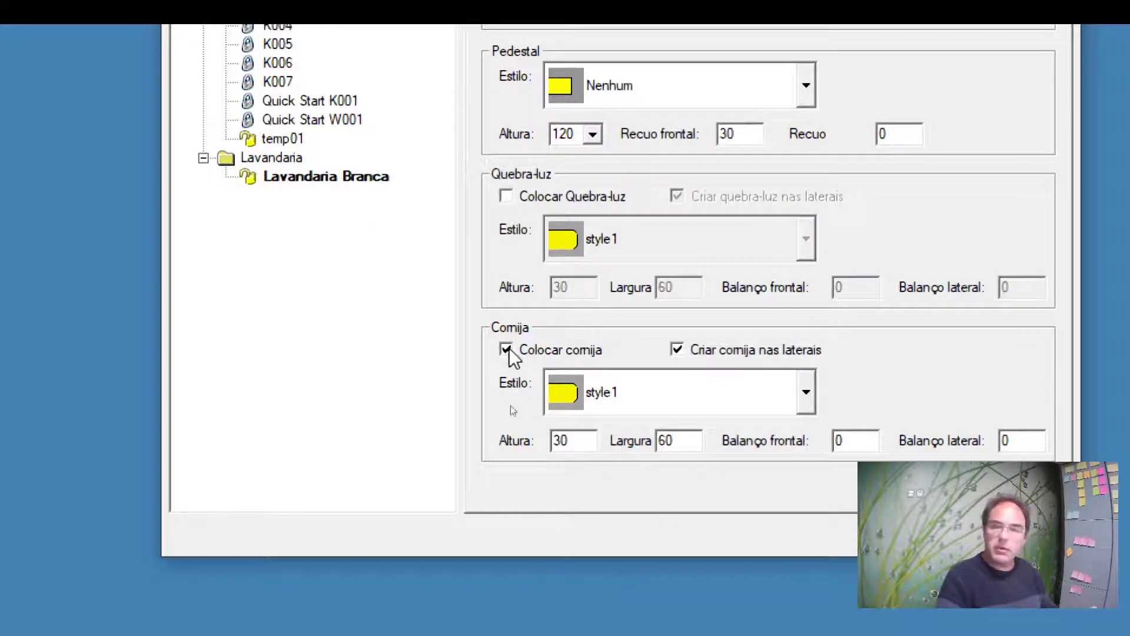
left_click(510, 353)
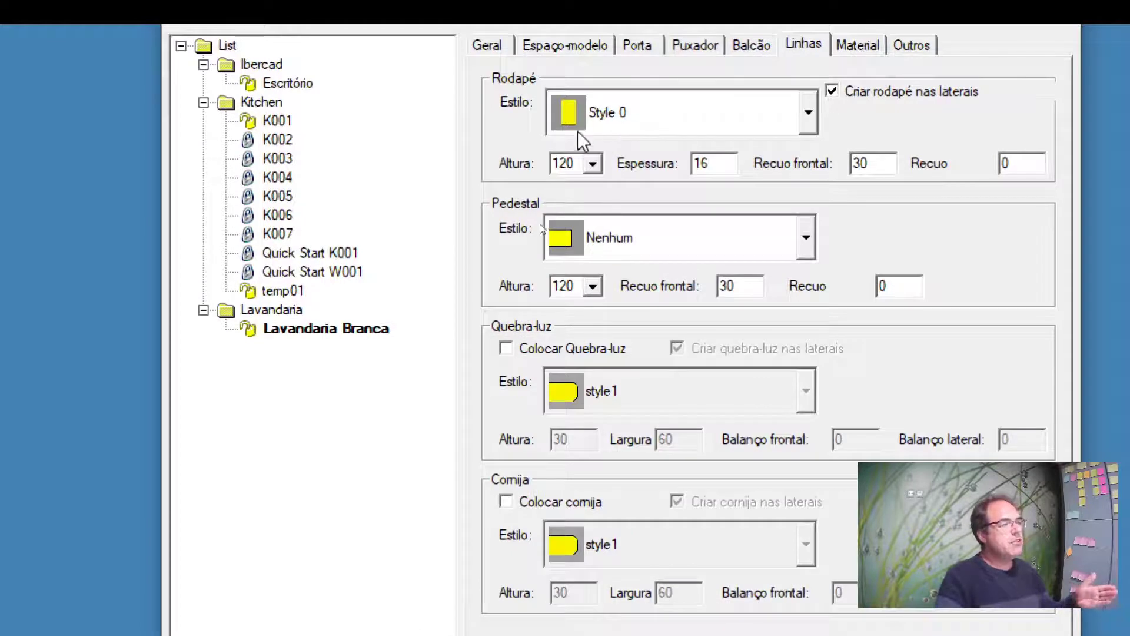
- Set the Rodapé's front setback (Recuo frontal) and its other Recuo value to 50 each
double_click(563, 163)
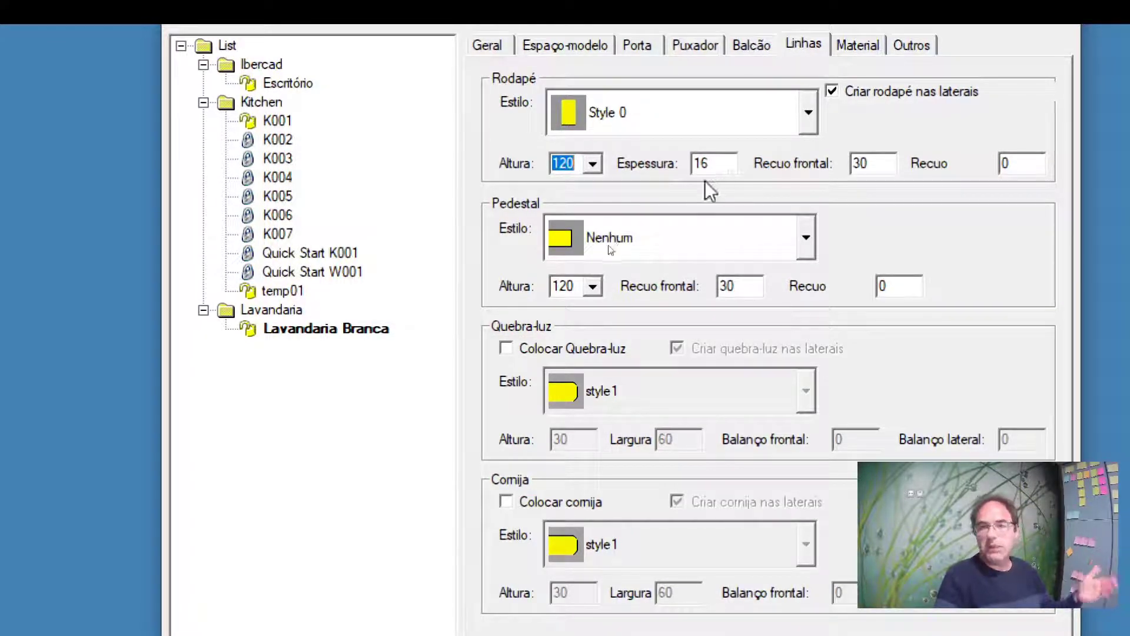
left_click(715, 165)
double_click(715, 164)
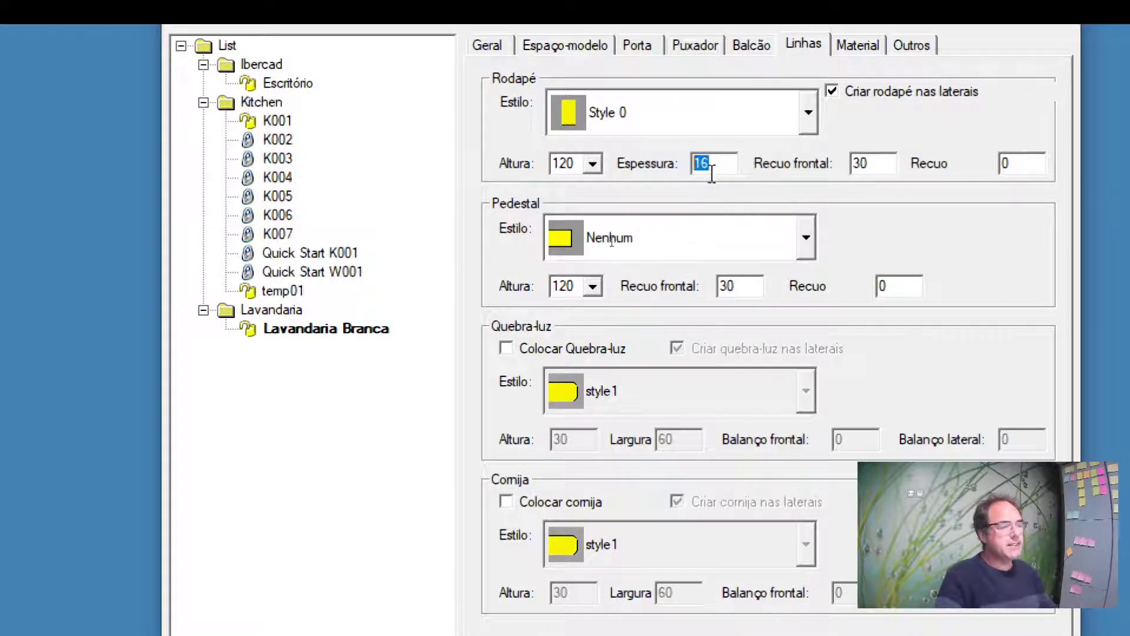
double_click(859, 164)
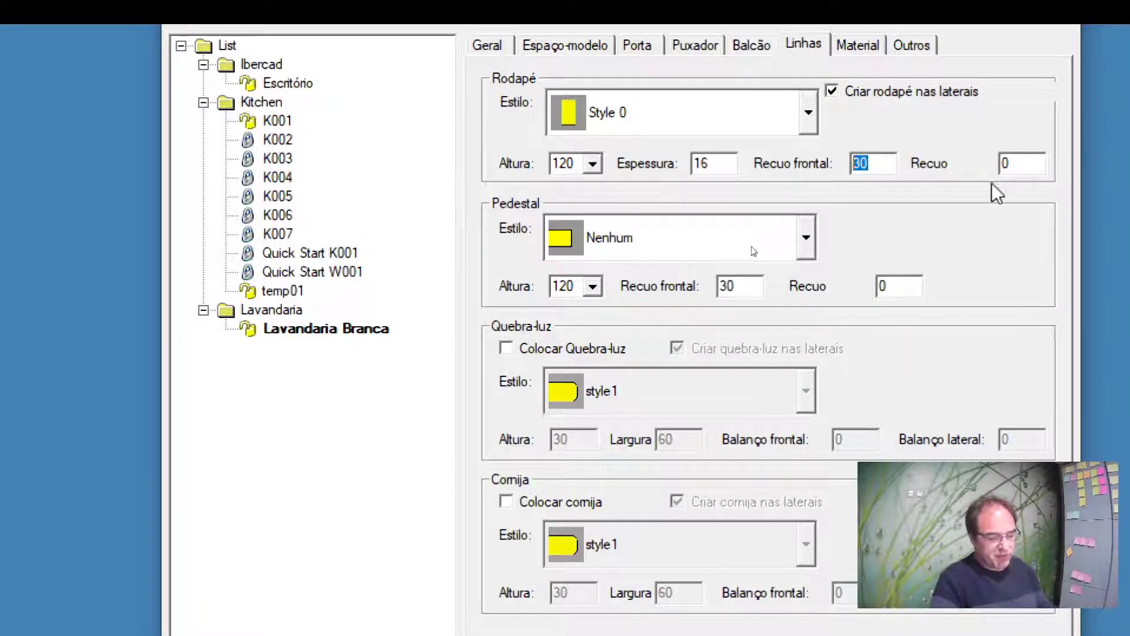
double_click(1006, 165)
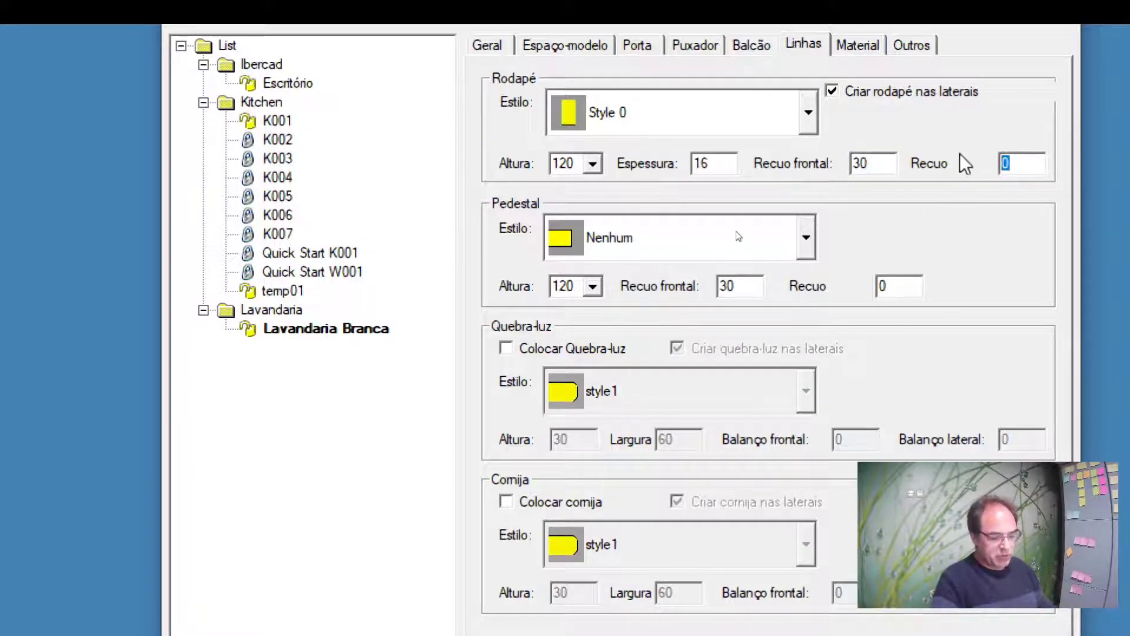
type("30")
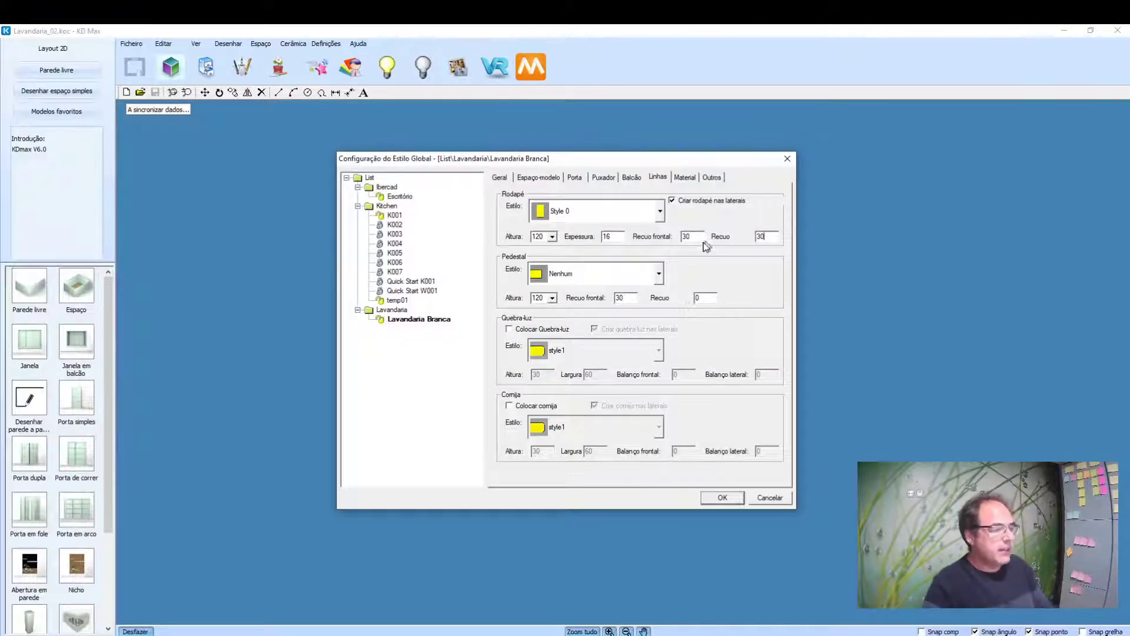
type("50")
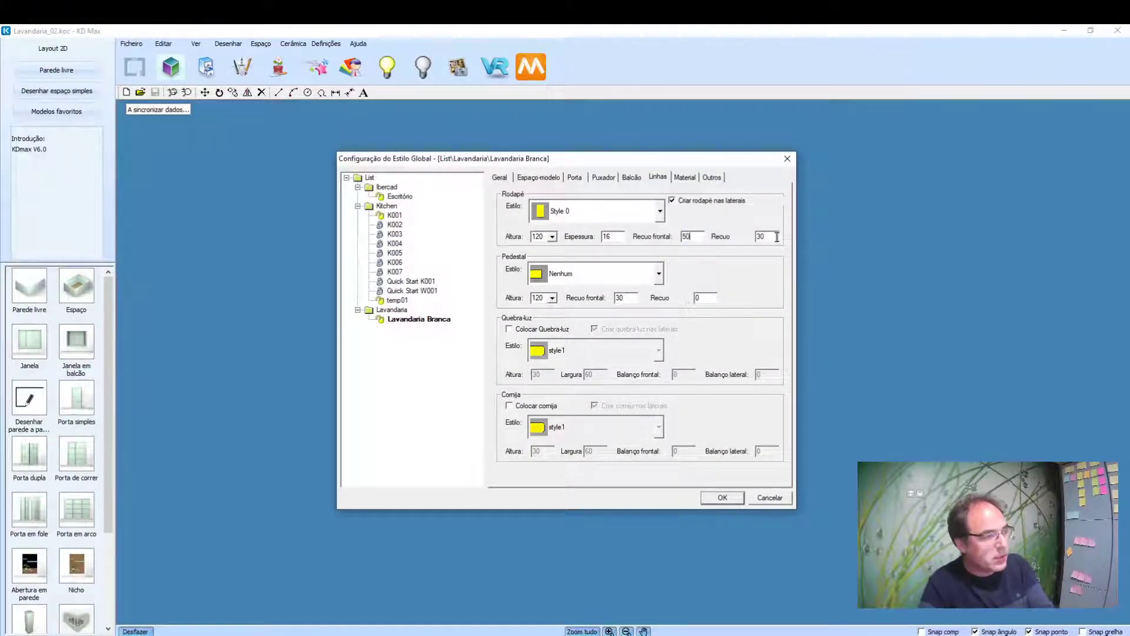
type("50")
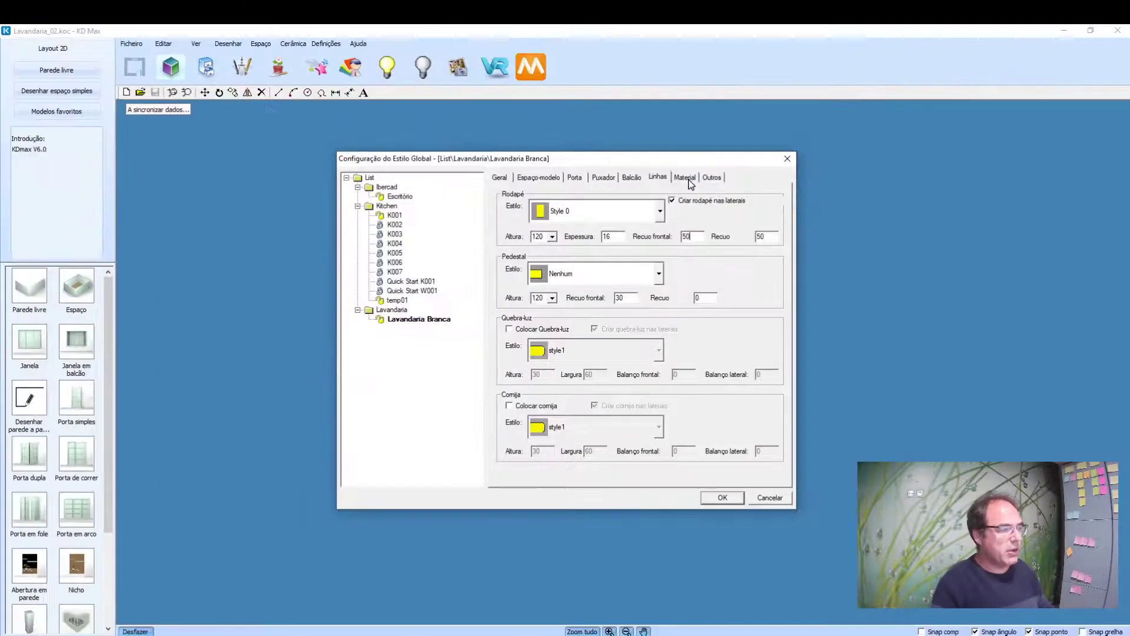
- Assign the White material from the Doorframe material group's K212 series to Estrutura de Módulo
left_click(693, 186)
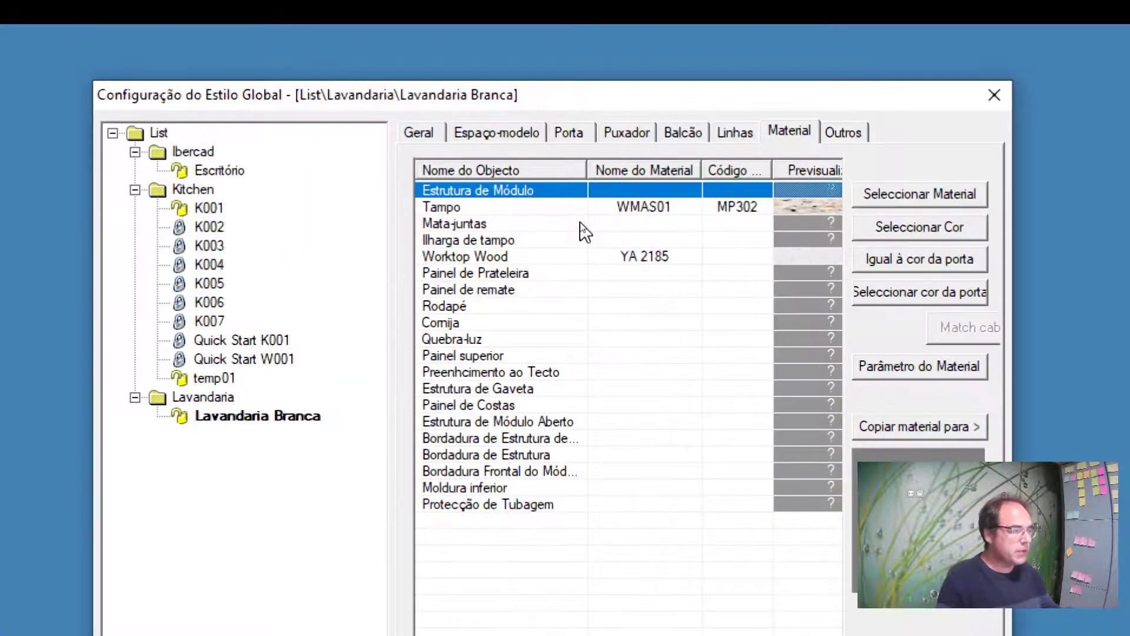
double_click(804, 188)
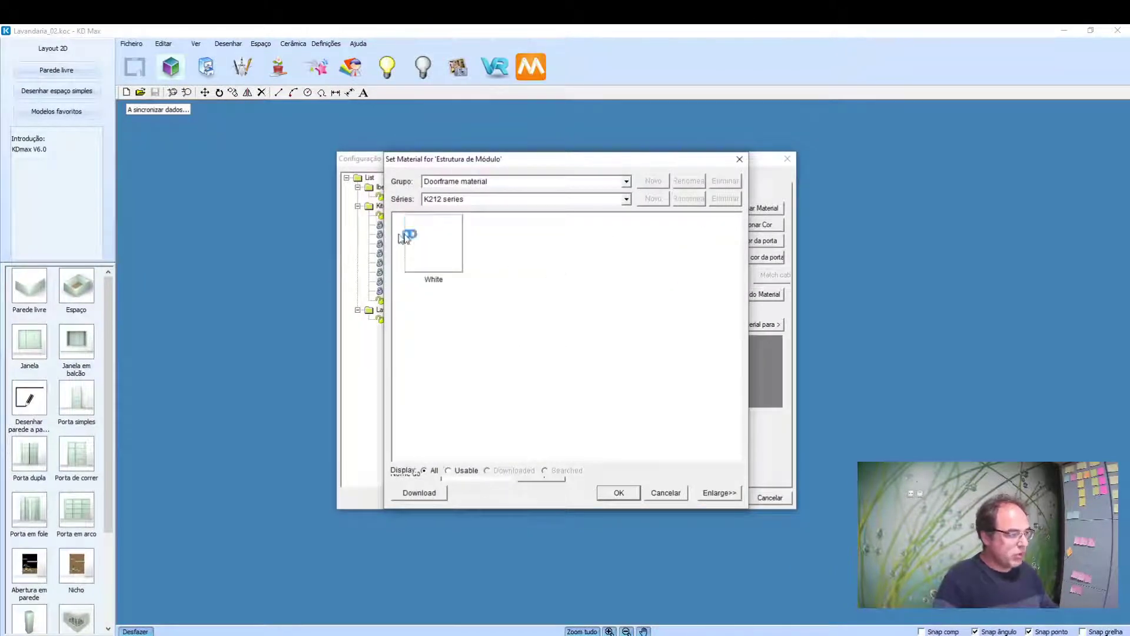
left_click(618, 492)
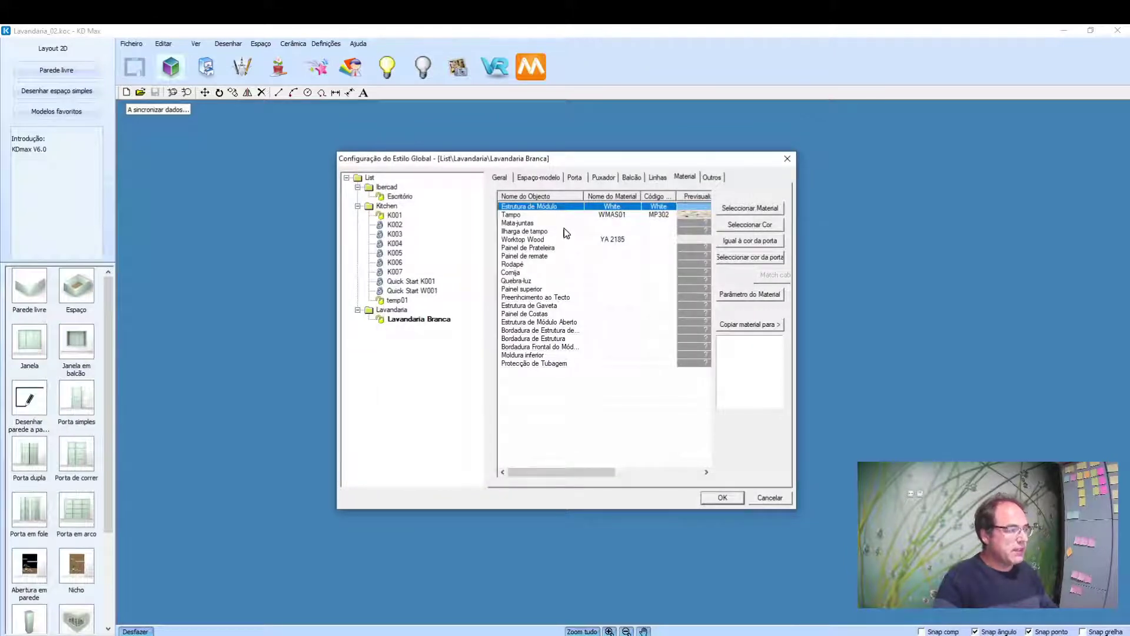
- Assign material 01 from the Pedra artificial series to the Tampo
left_click(702, 215)
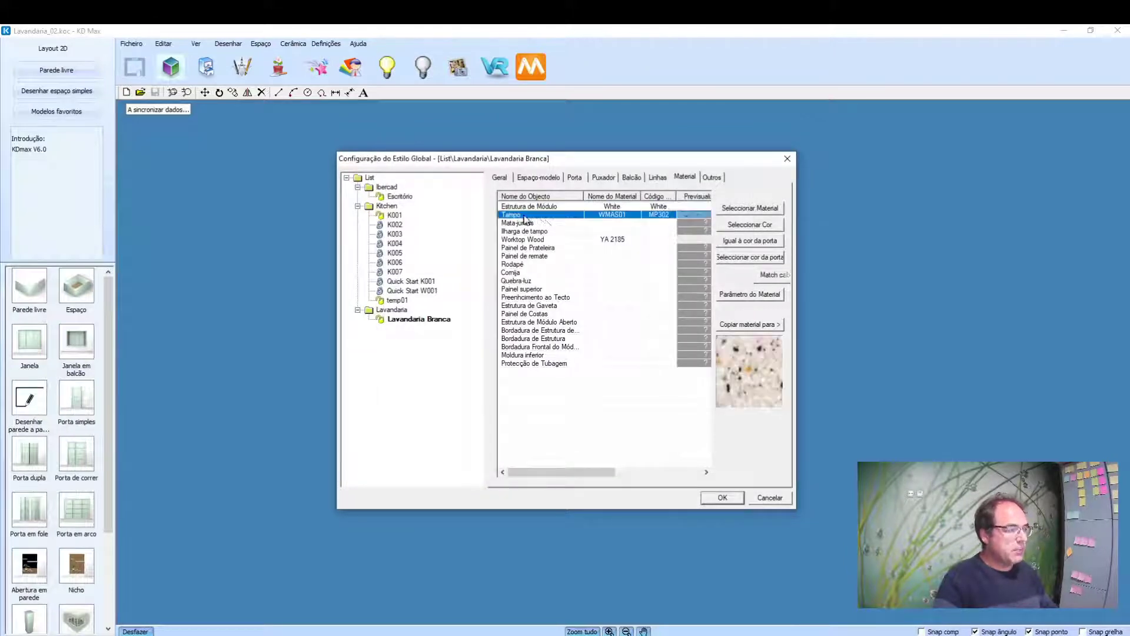
left_click(702, 217)
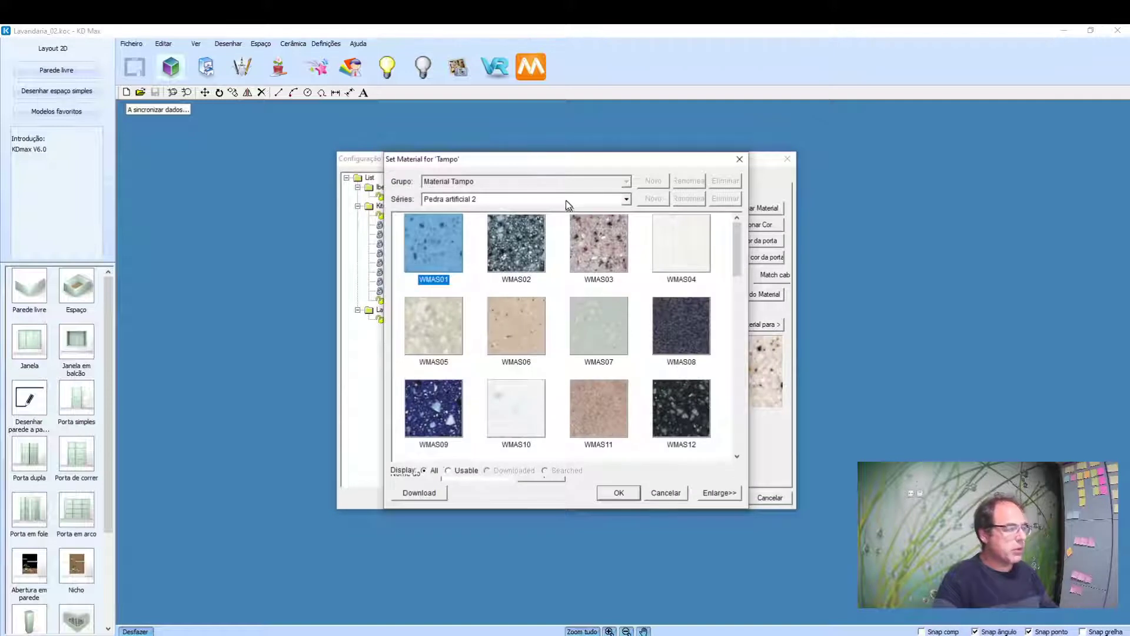
left_click(566, 200)
left_click(535, 255)
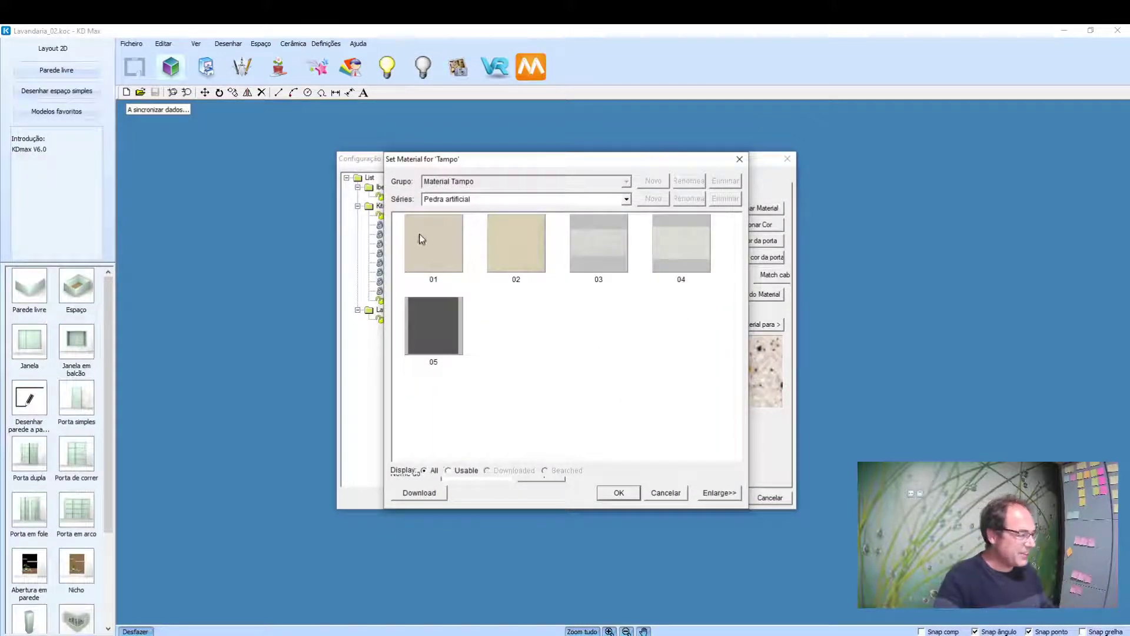
left_click(447, 263)
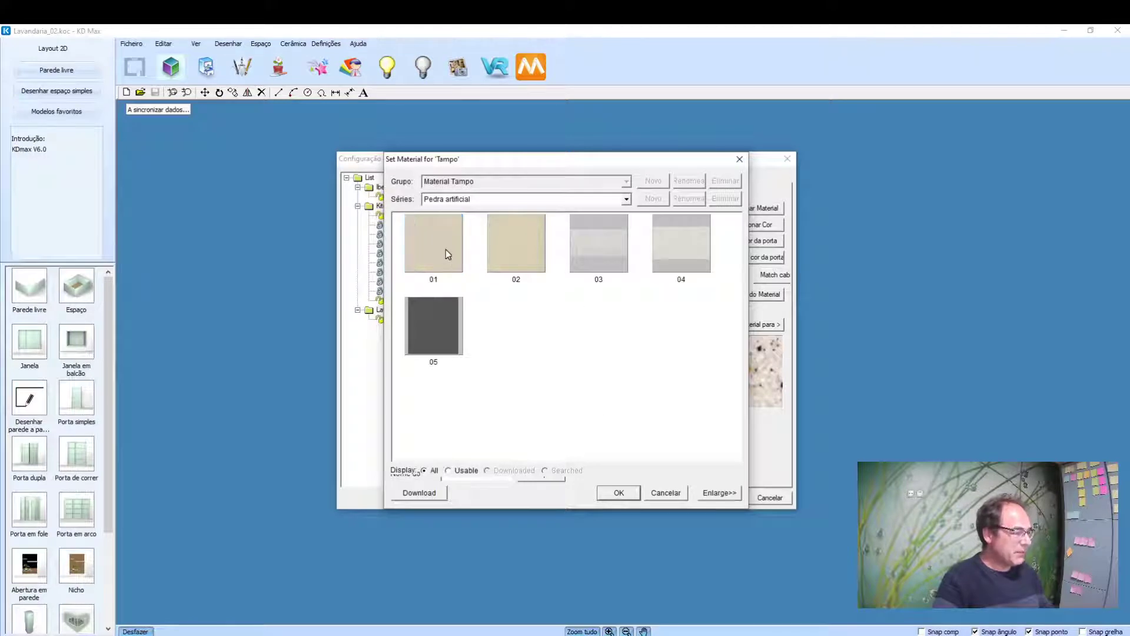
left_click(413, 263)
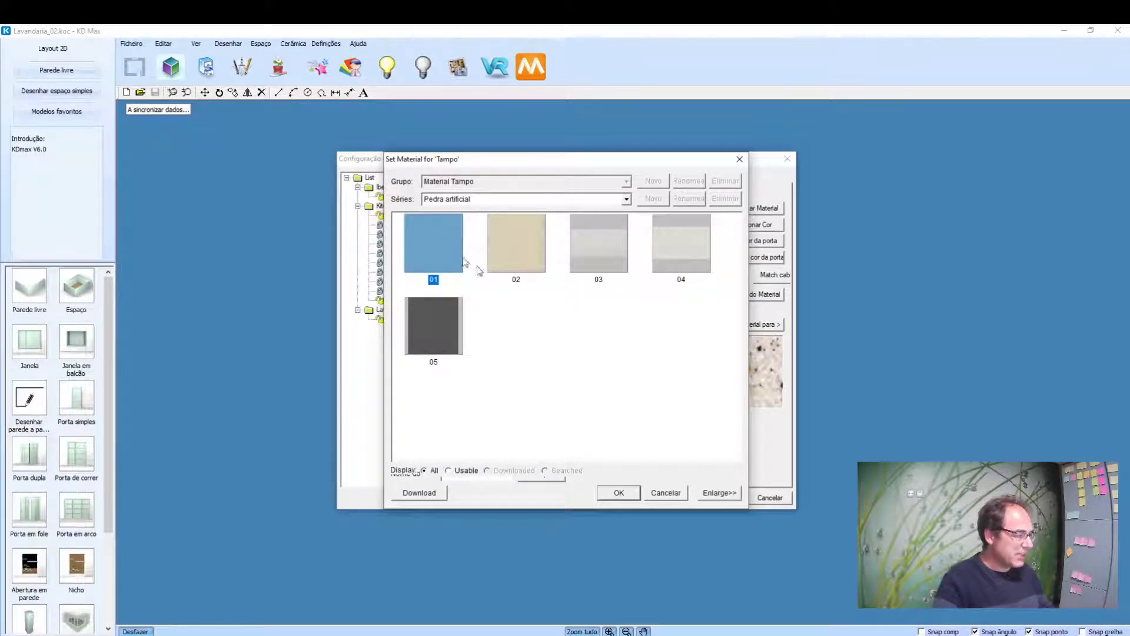
left_click(618, 492)
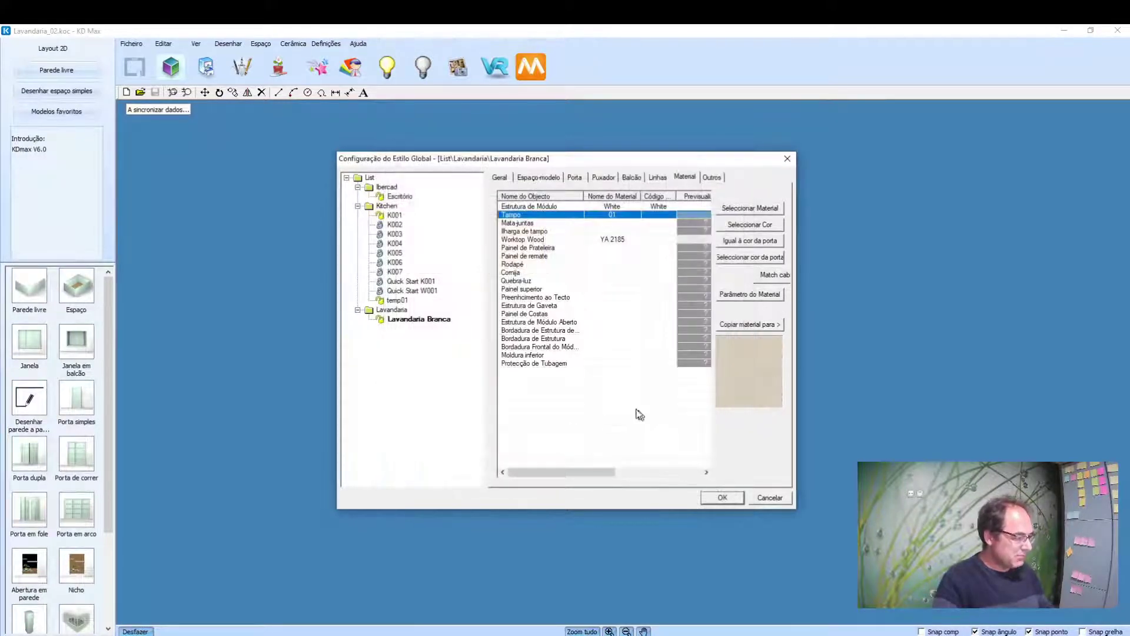
- Copy the Tampo's material to Mata-juntas, Ilharga de tampo and Worktop Wood
left_click(525, 223)
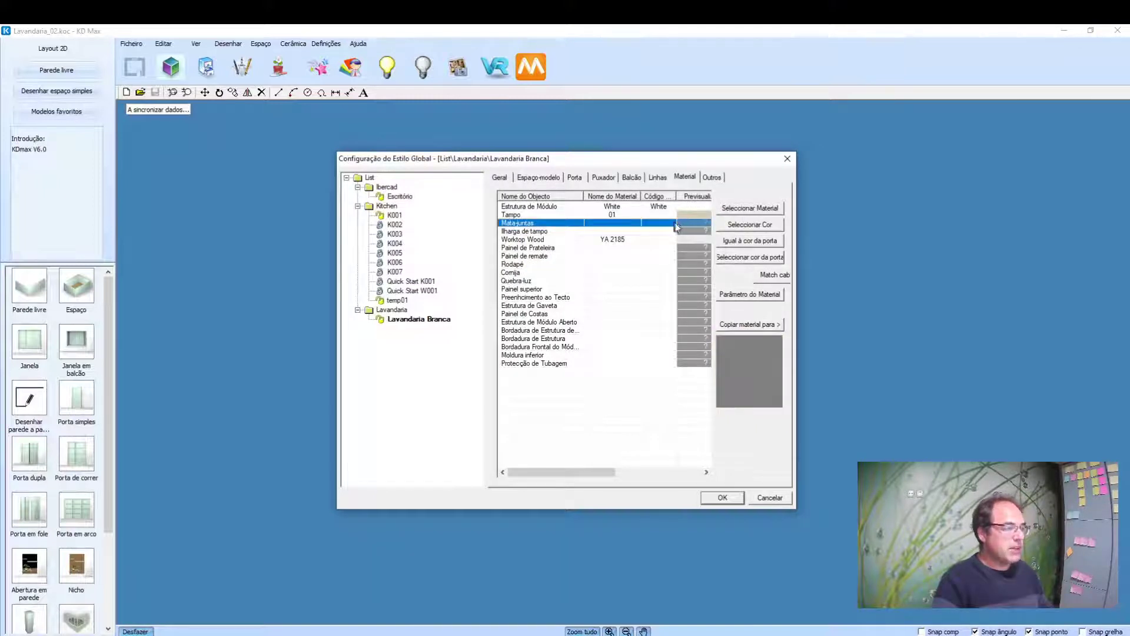
left_click(695, 215)
left_click(692, 224)
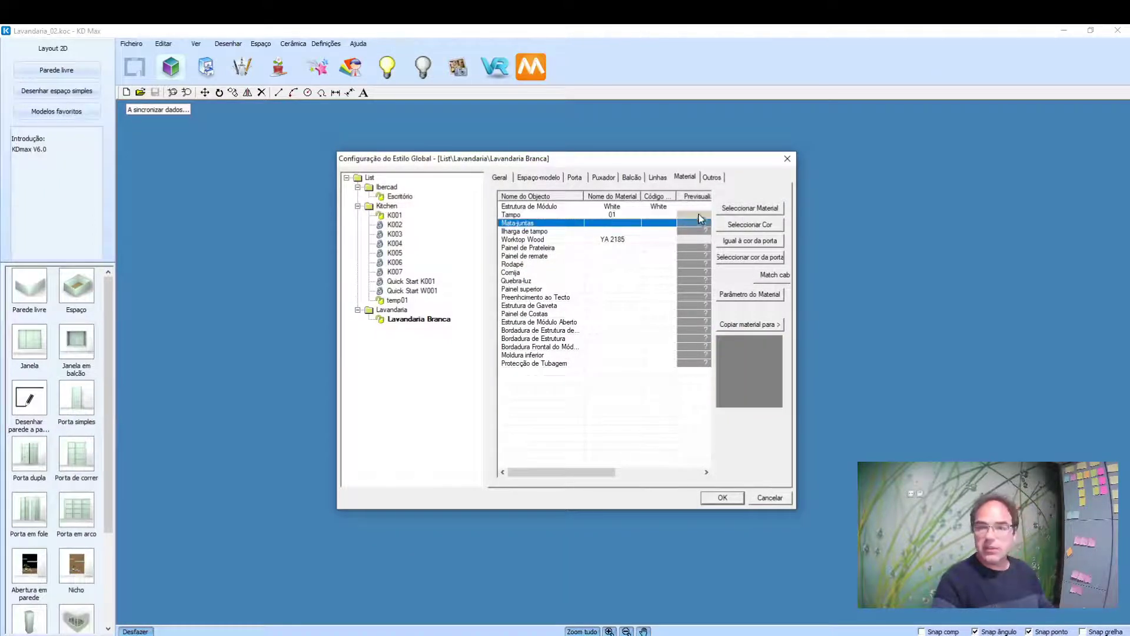
left_click(698, 215)
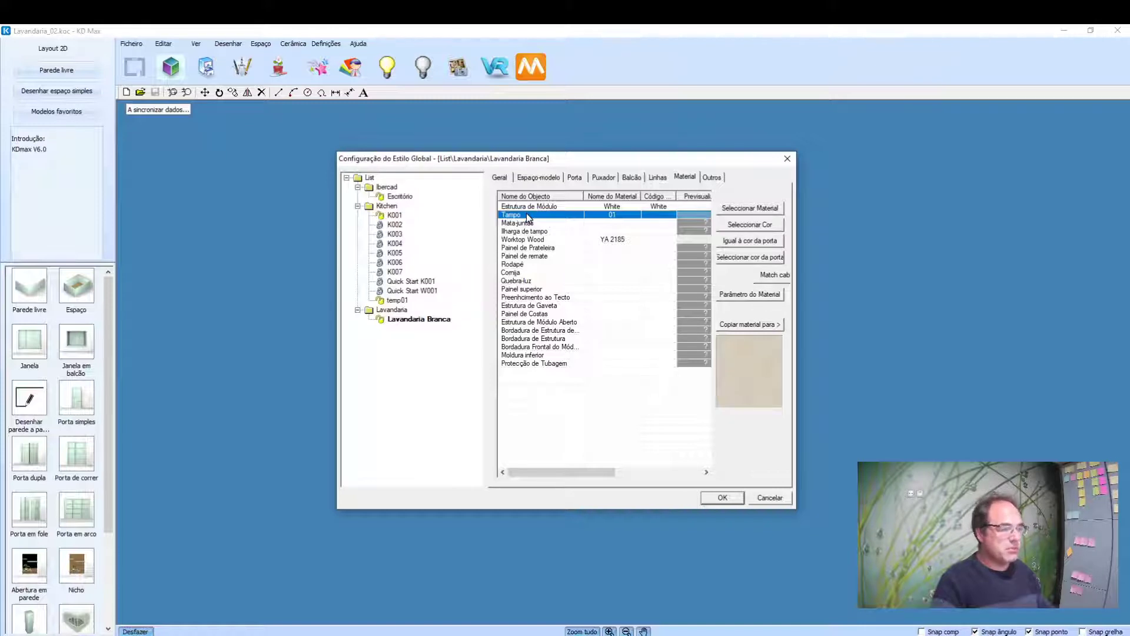
left_click(750, 325)
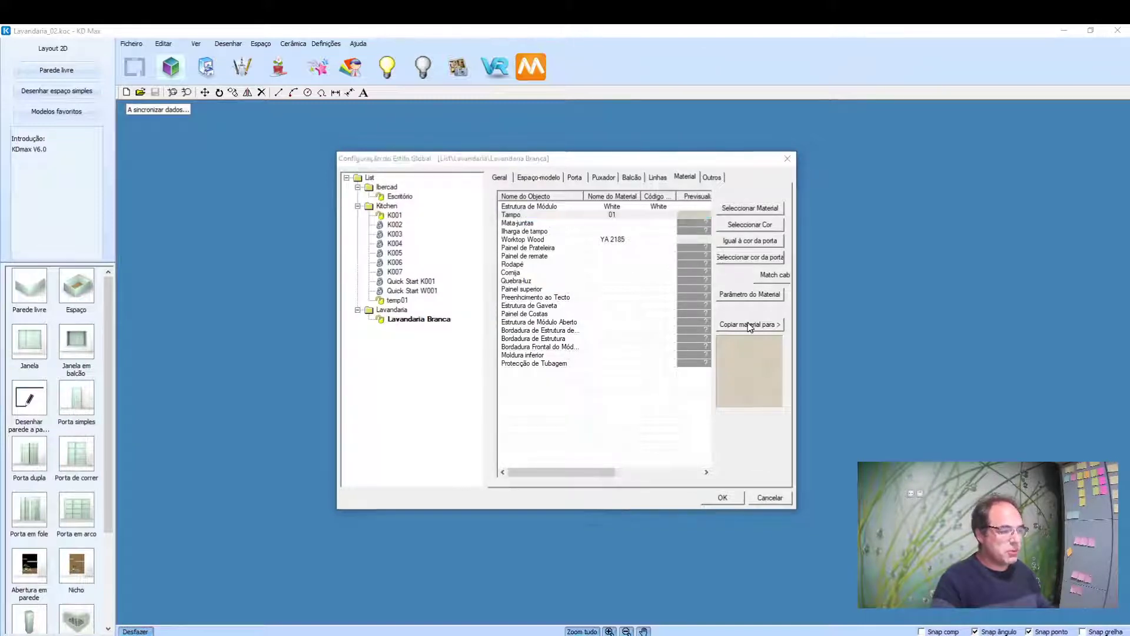
left_click(522, 309)
left_click(528, 327, "shift")
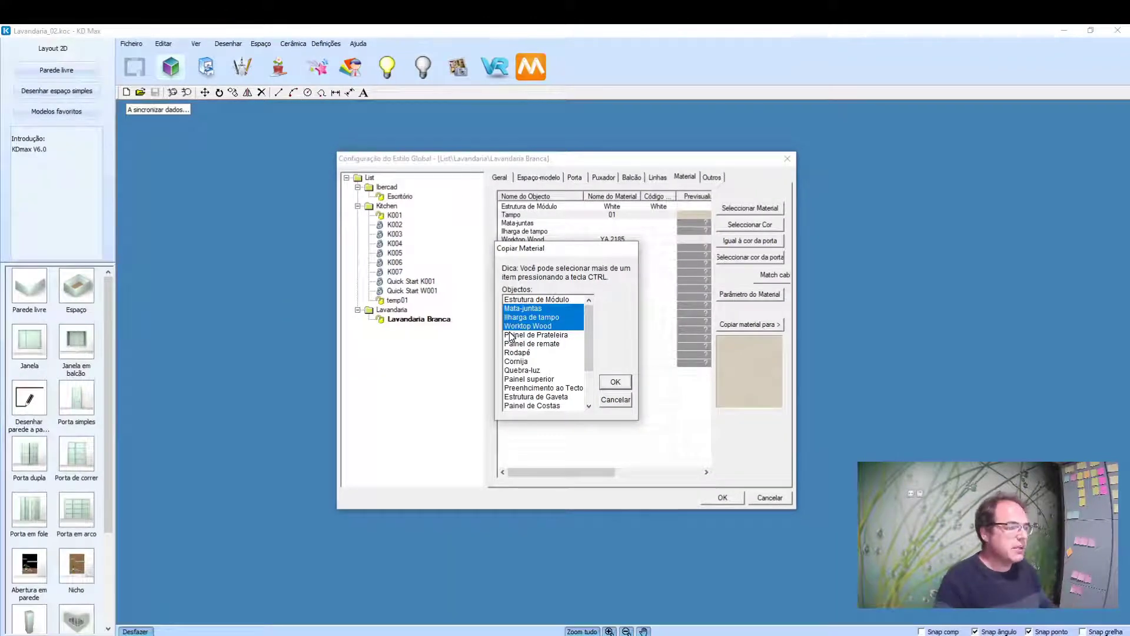
left_click(615, 381)
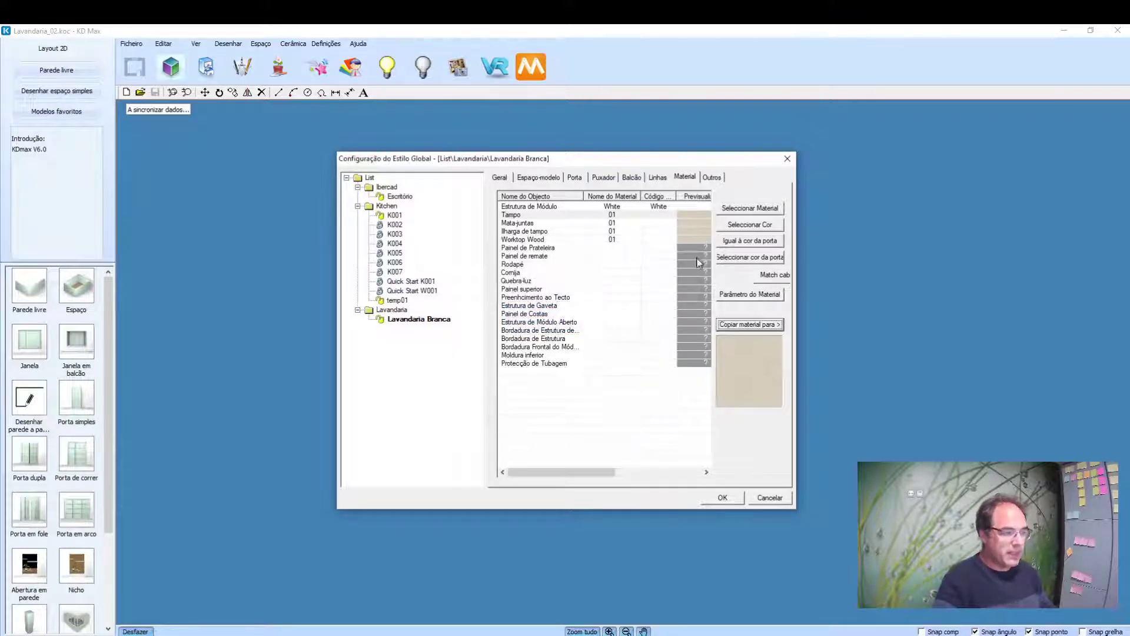
- Assign the White material from the Doorframe material group's K212 series to Painel de Prateleira
left_click(540, 248)
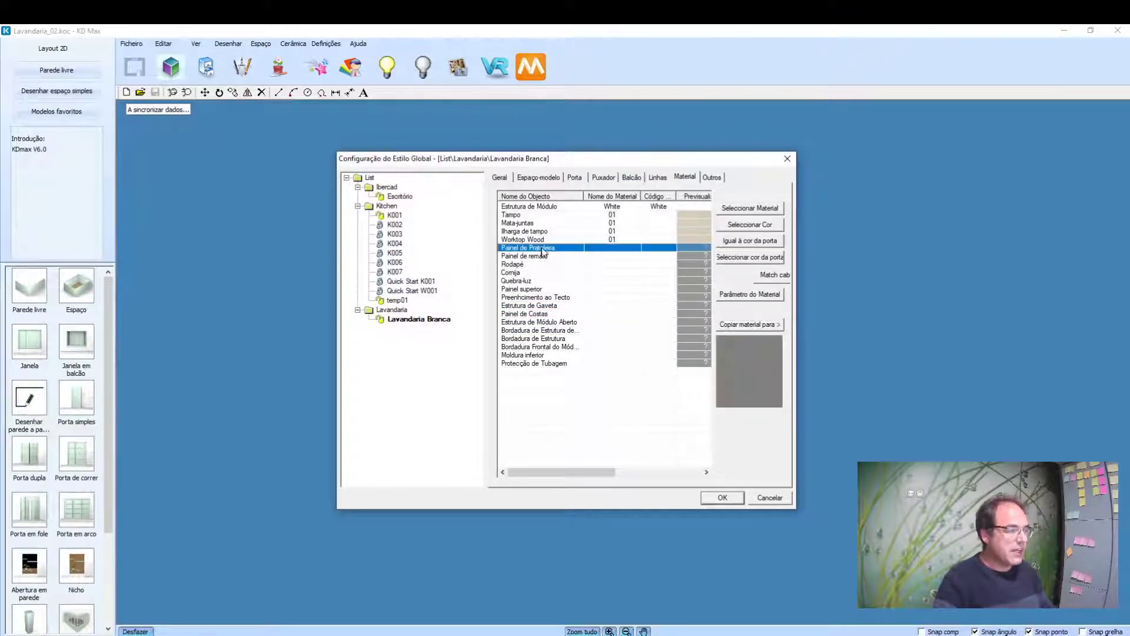
double_click(694, 254)
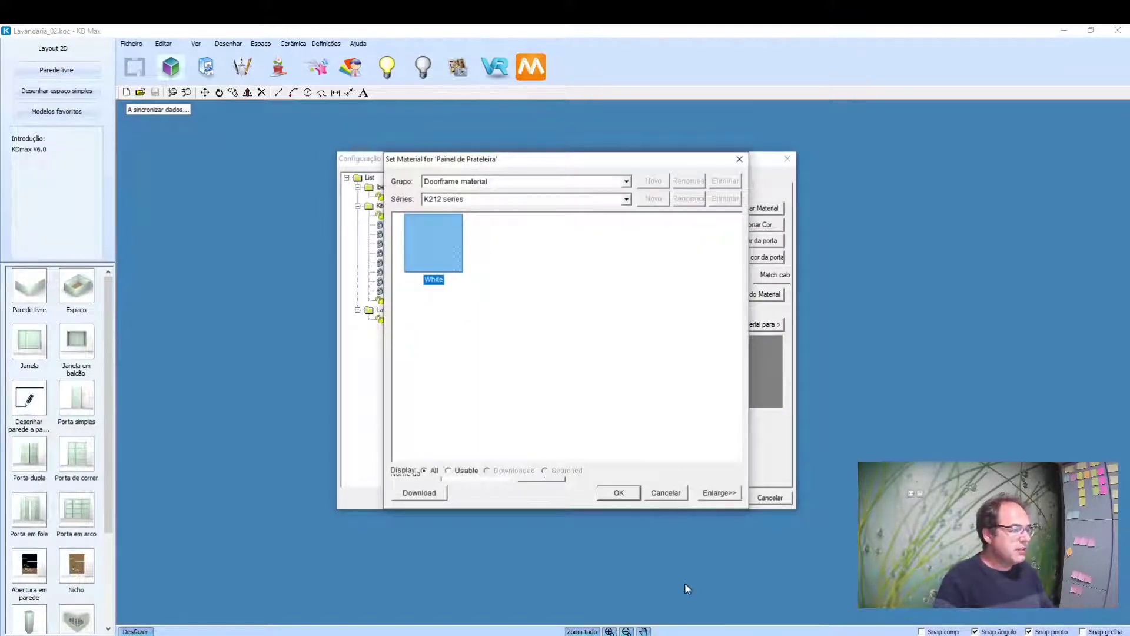
left_click(618, 492)
- Copy the Painel de Prateleira's White material to every object from Painel de remate through Protecção de Tubagem
left_click(740, 326)
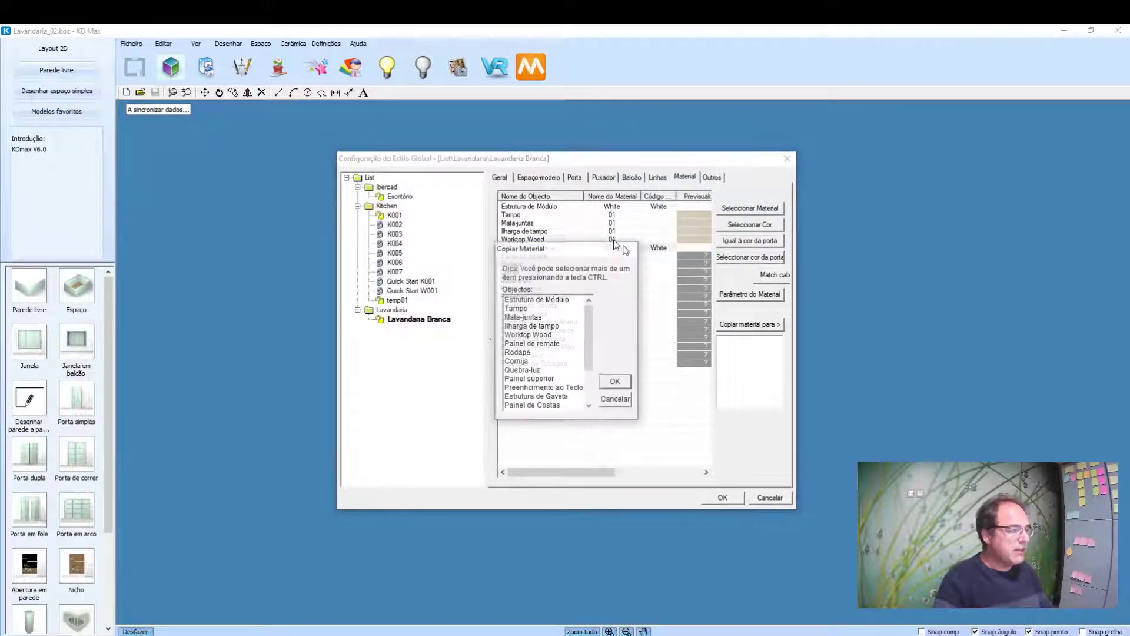
left_click(740, 378)
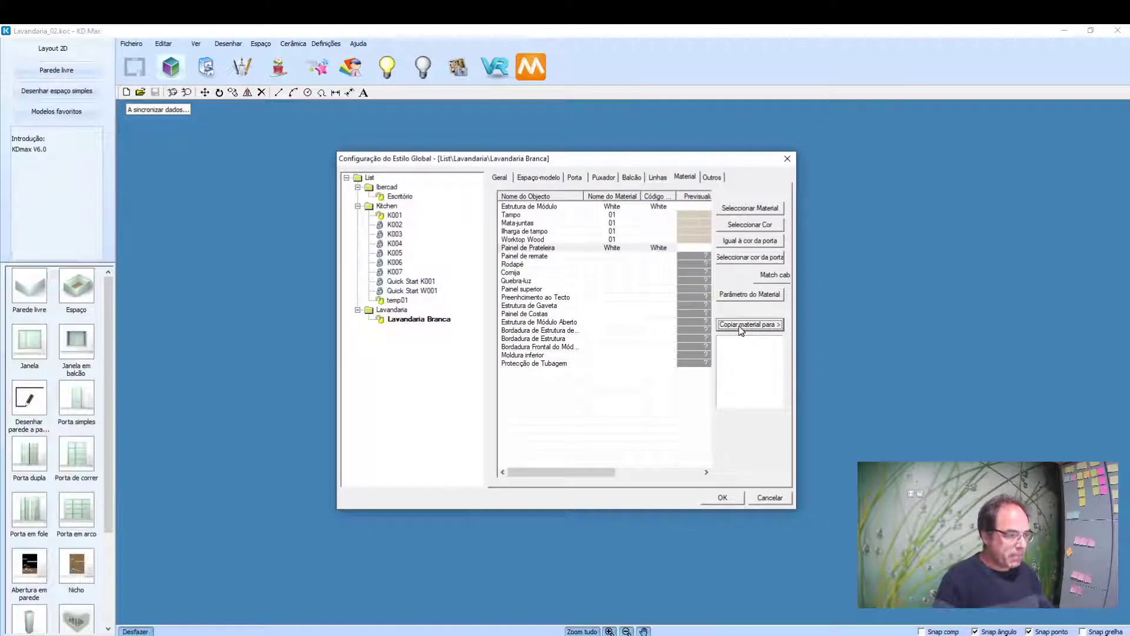
left_click(731, 324)
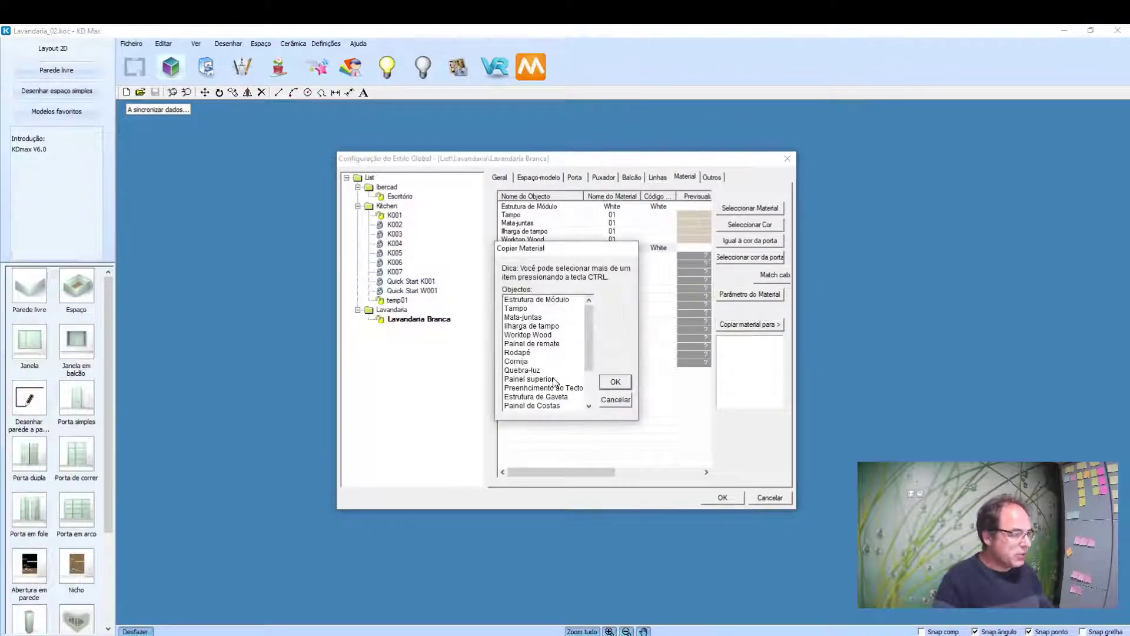
left_click_drag(579, 253, 436, 254)
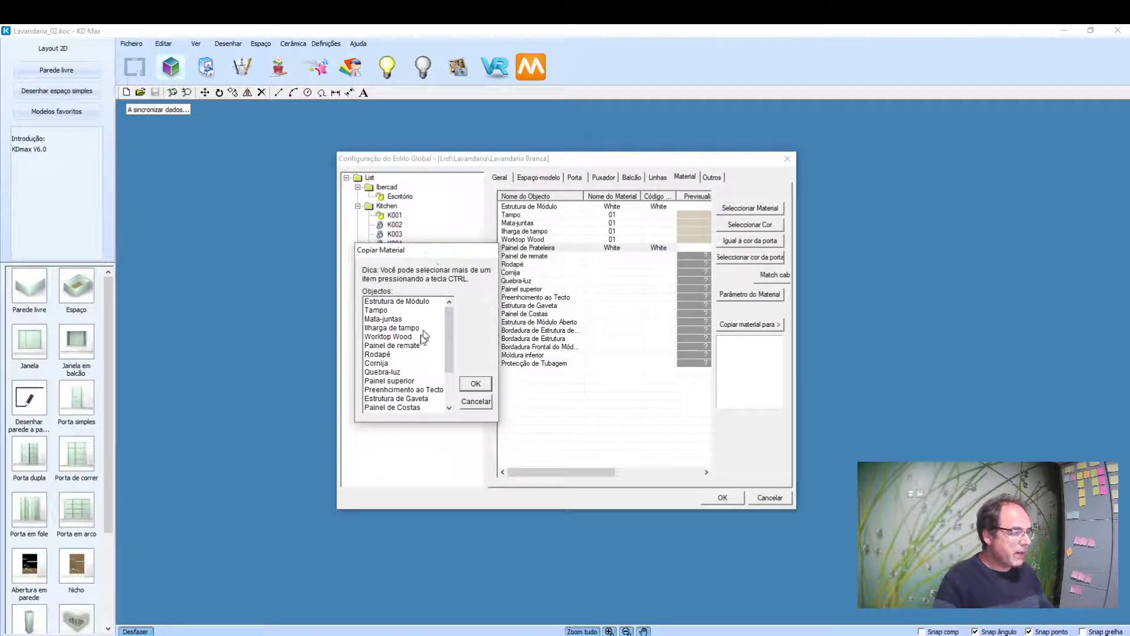
left_click(395, 345)
scroll(400, 362, "down", 2)
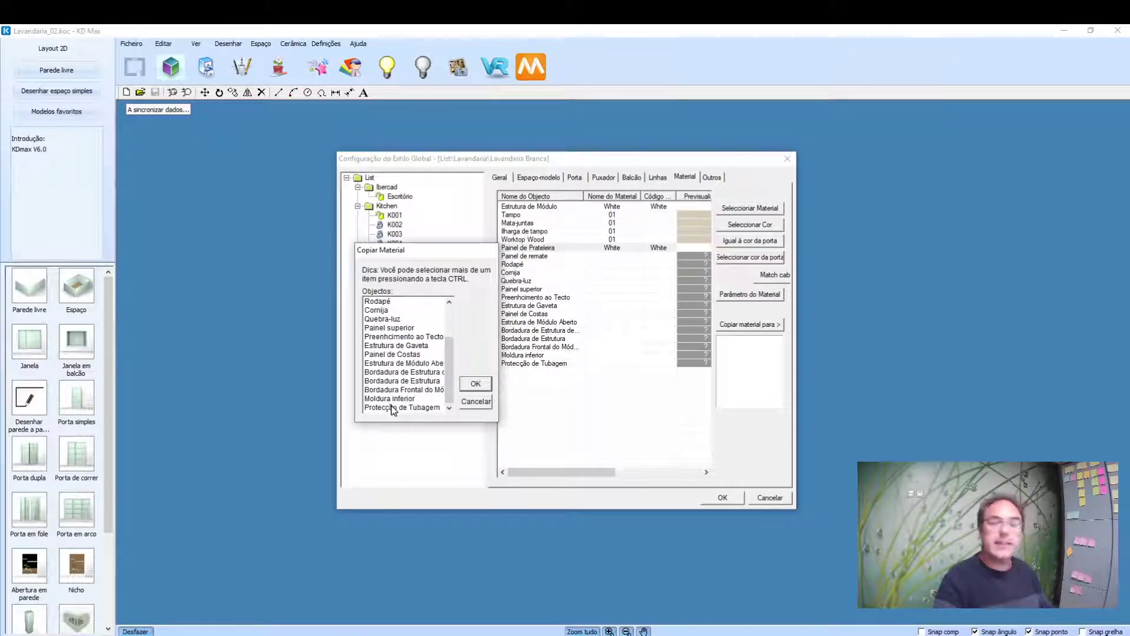
left_click(393, 407, "shift")
scroll(416, 369, "up", 2)
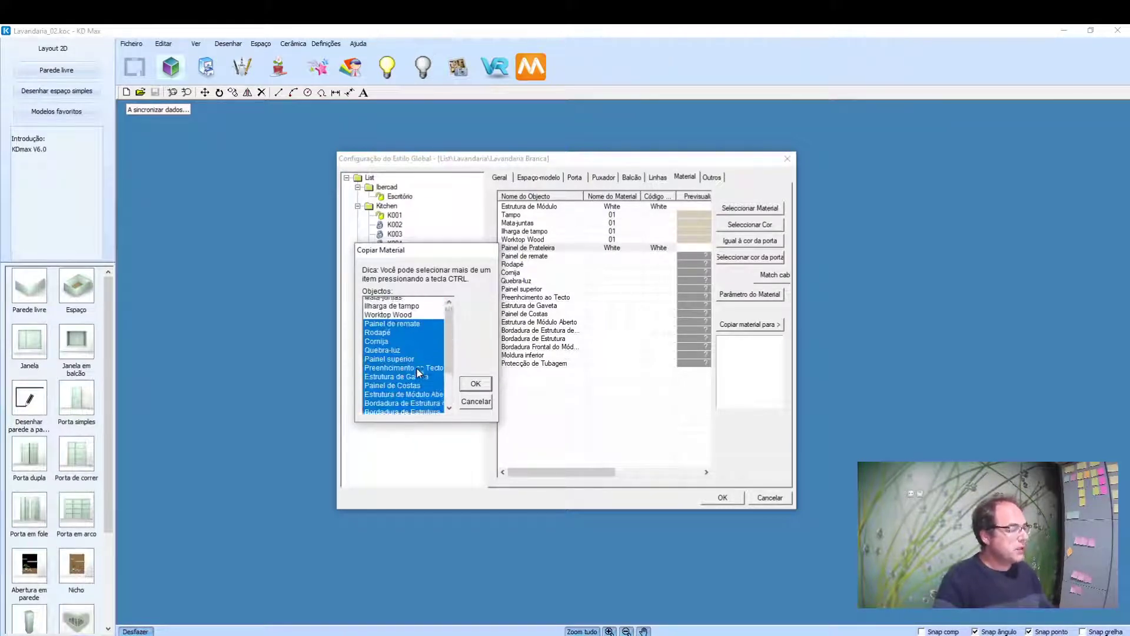
scroll(412, 376, "down", 2)
scroll(406, 329, "up", 2)
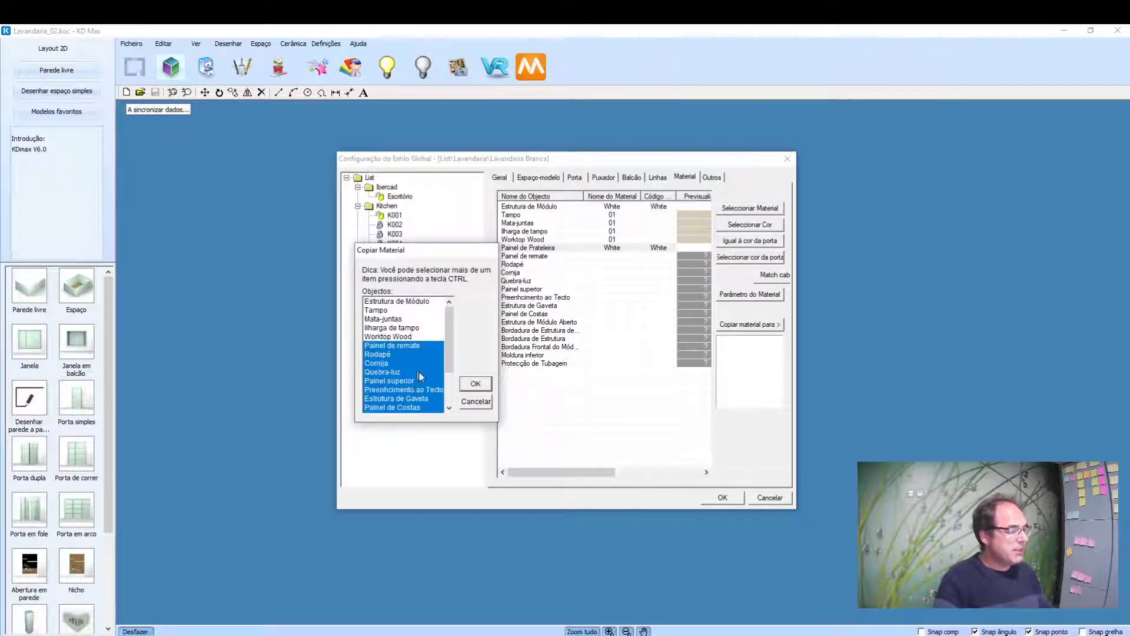
left_click(478, 385)
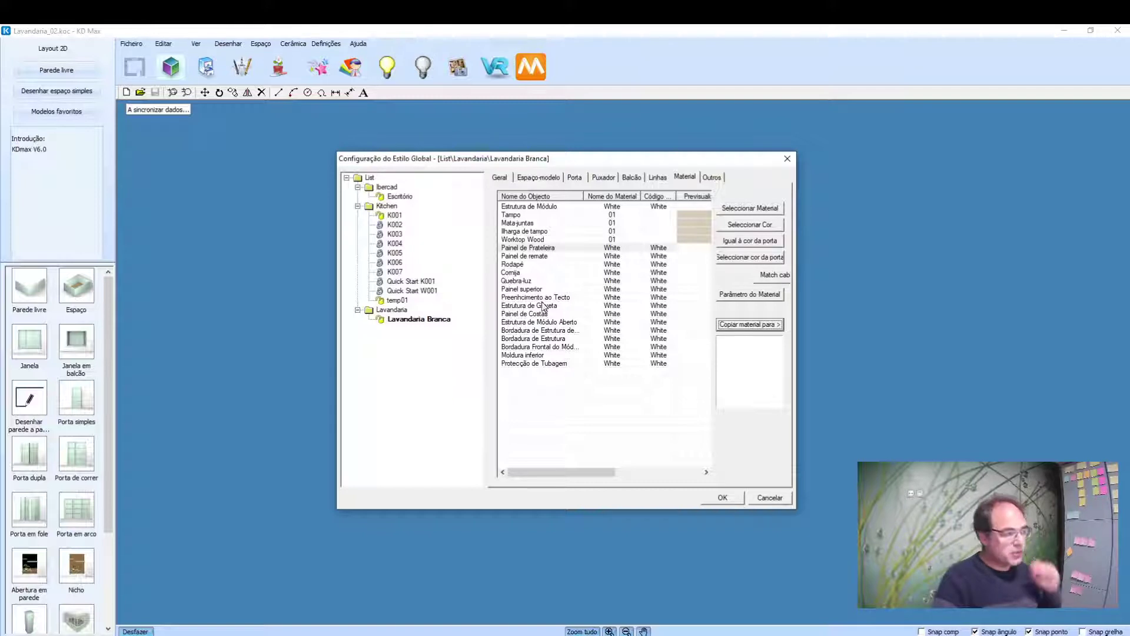
- Assign the Silver white material from the Doorframe material group's K312 series to the Rodapé
left_click(517, 264)
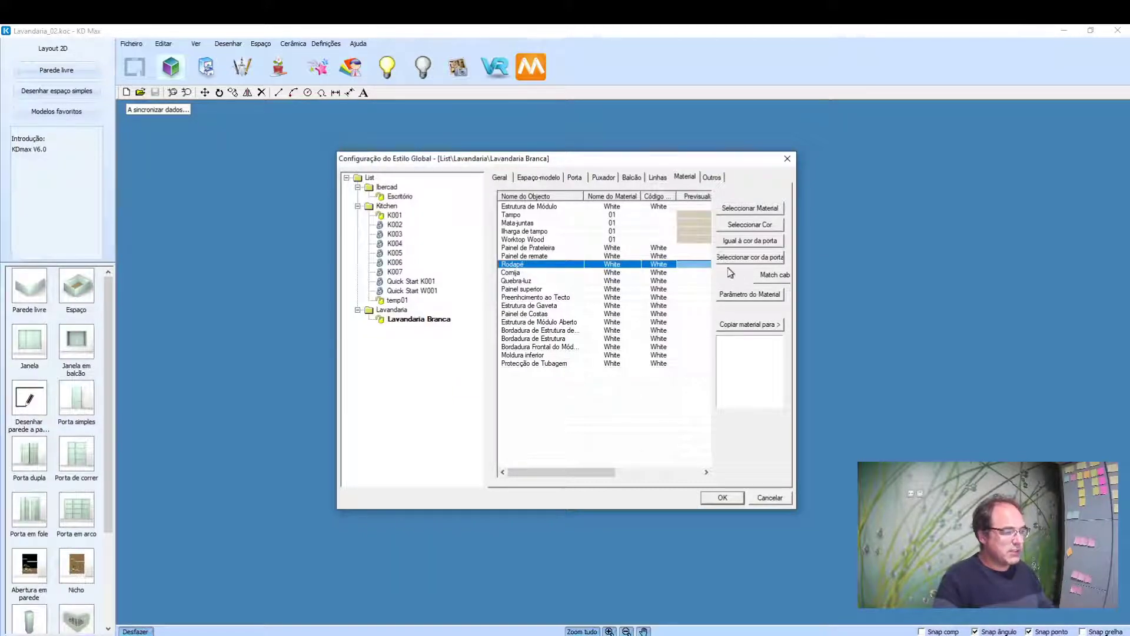
double_click(696, 264)
left_click(507, 199)
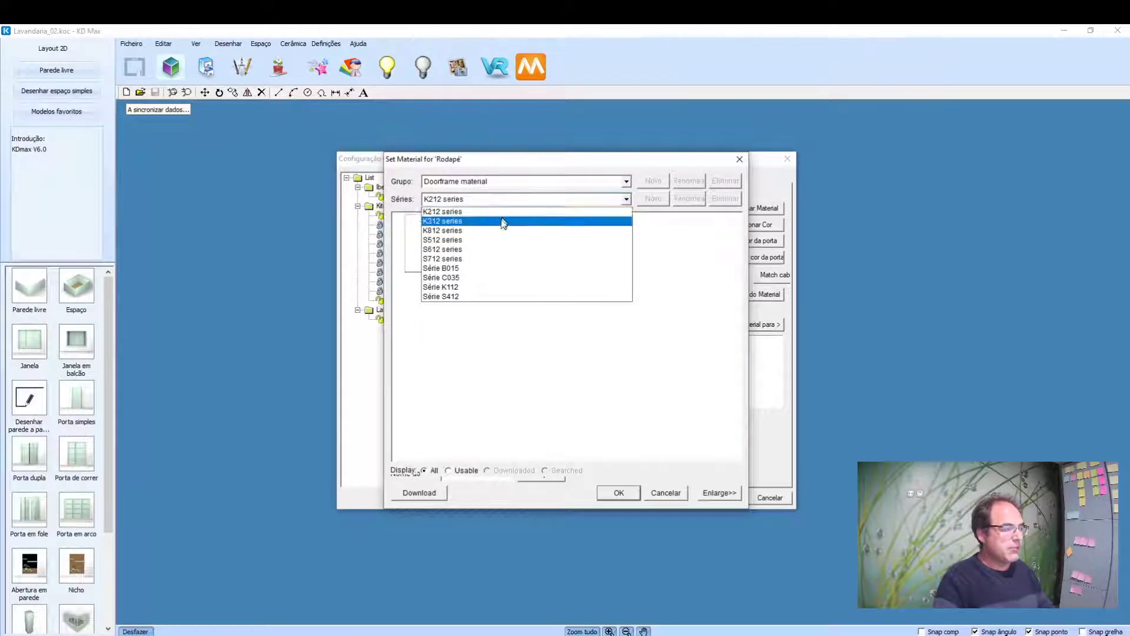
left_click(502, 221)
left_click(690, 334)
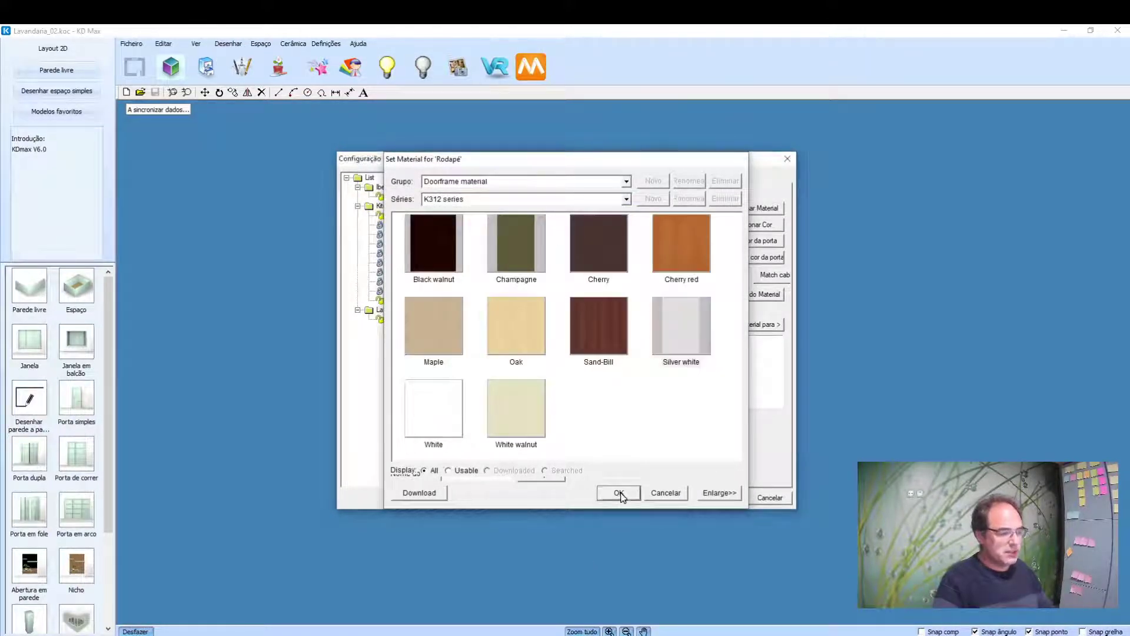
left_click(618, 493)
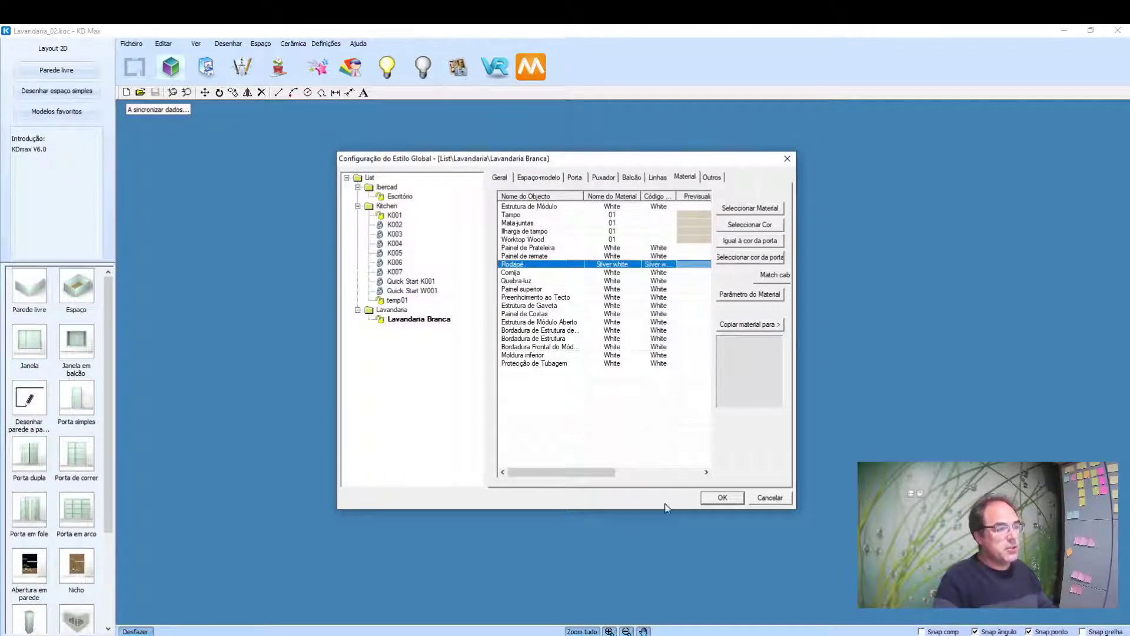
- Set the upper modules' elevation to 1500, measured to the module bottom, and accept the global style to enter the 3D room
left_click(710, 179)
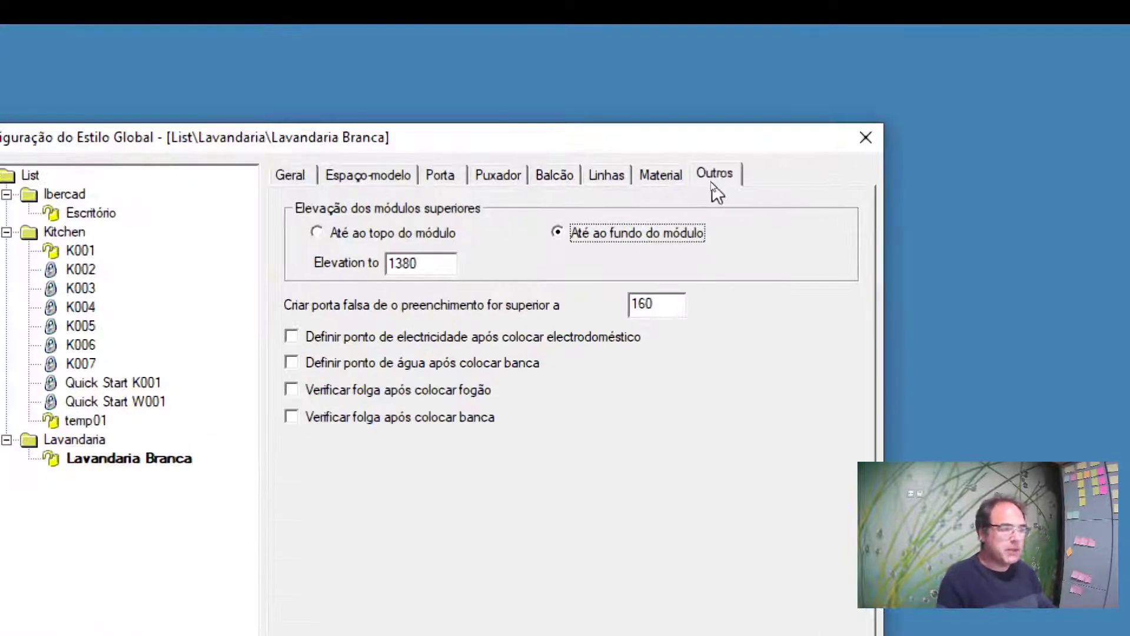
double_click(478, 261)
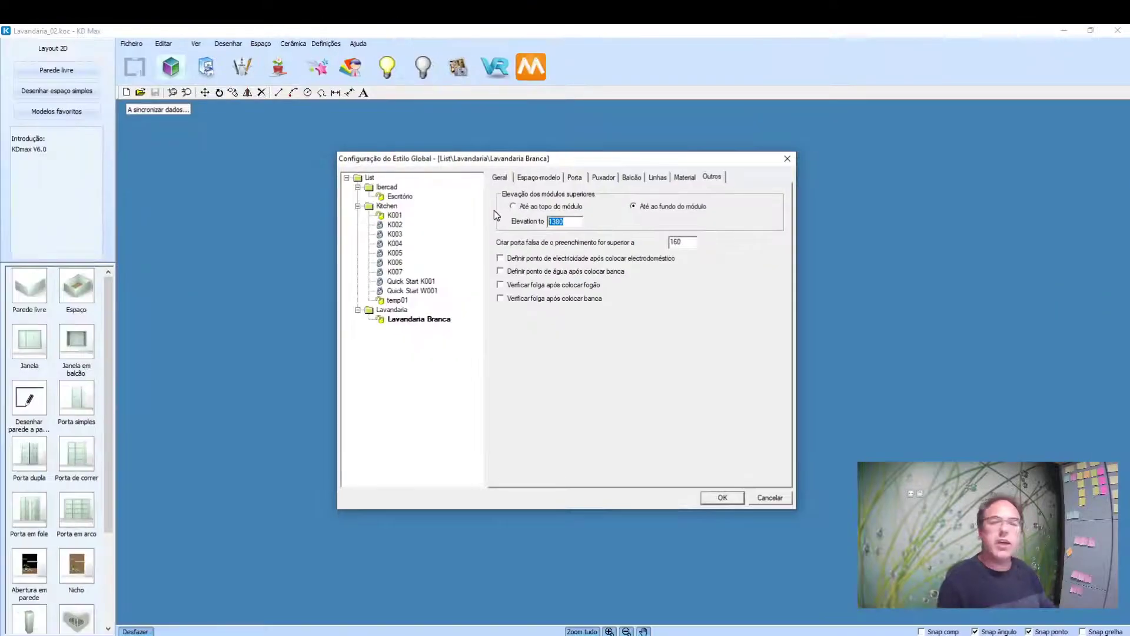
type("1500")
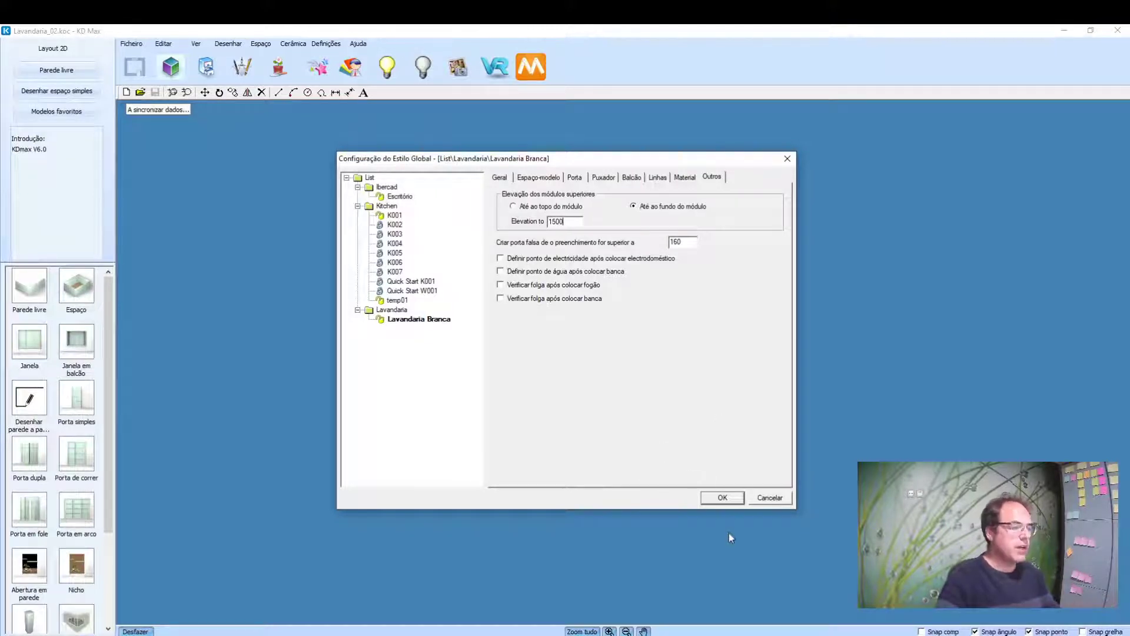
left_click(722, 498)
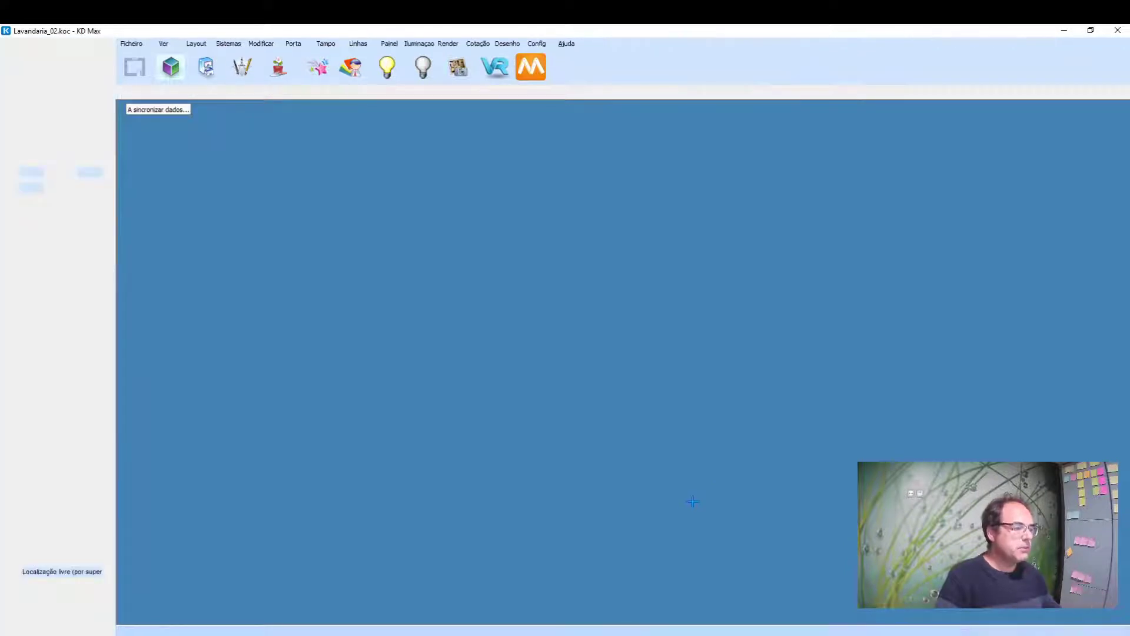
scroll(696, 369, "up", 3)
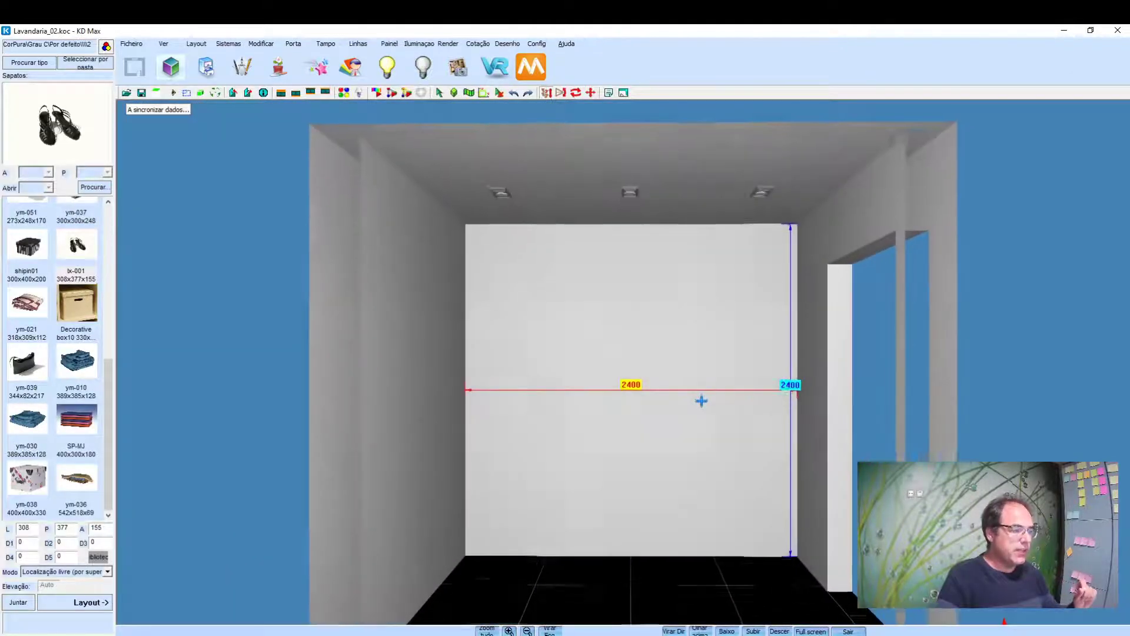
scroll(684, 398, "up", 3)
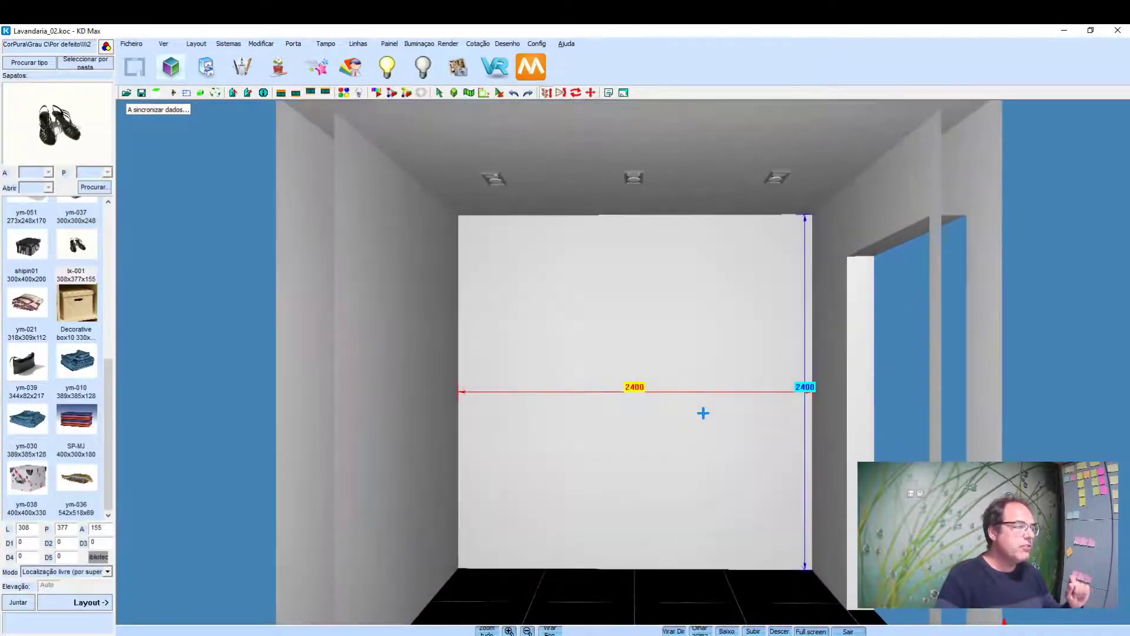
scroll(706, 436, "down", 1)
scroll(671, 382, "down", 1)
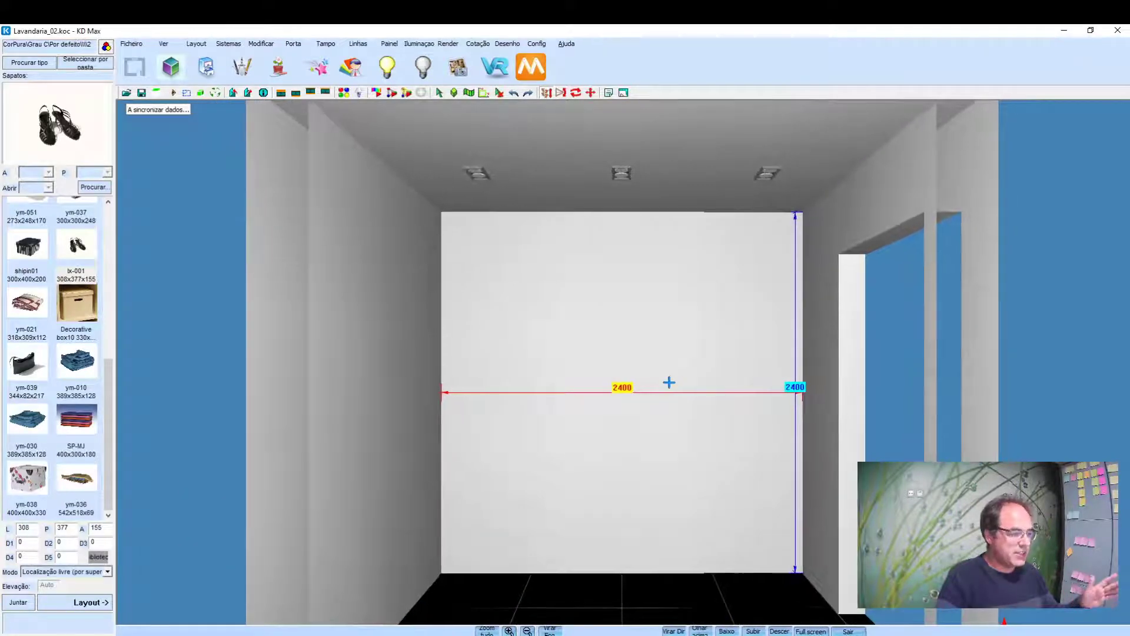
scroll(665, 383, "down", 1)
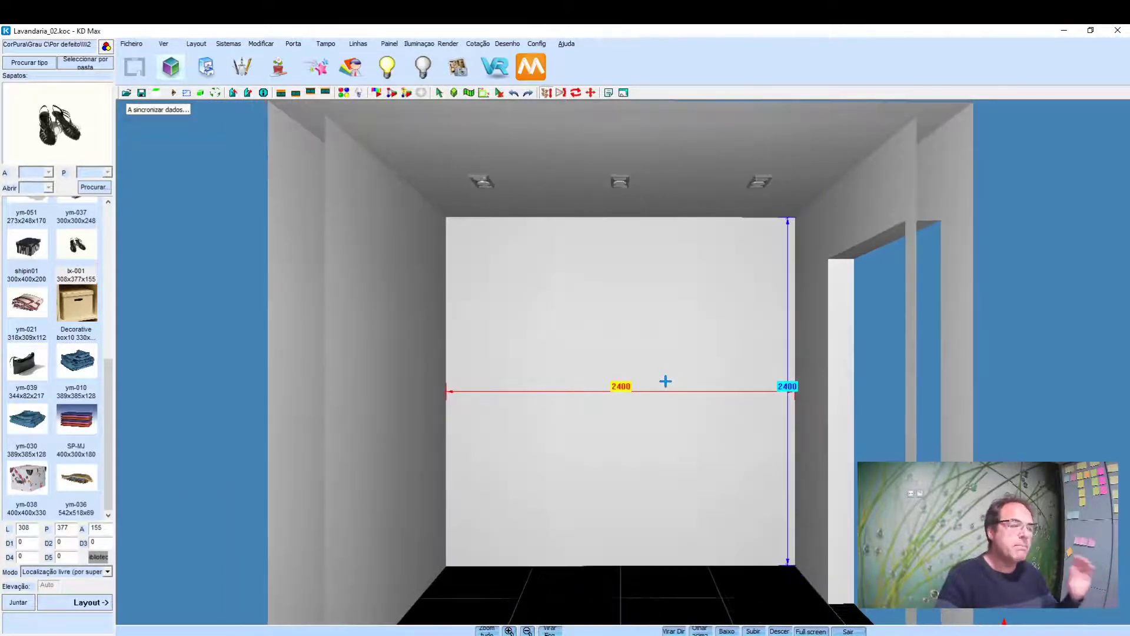
left_click_drag(665, 383, 695, 380)
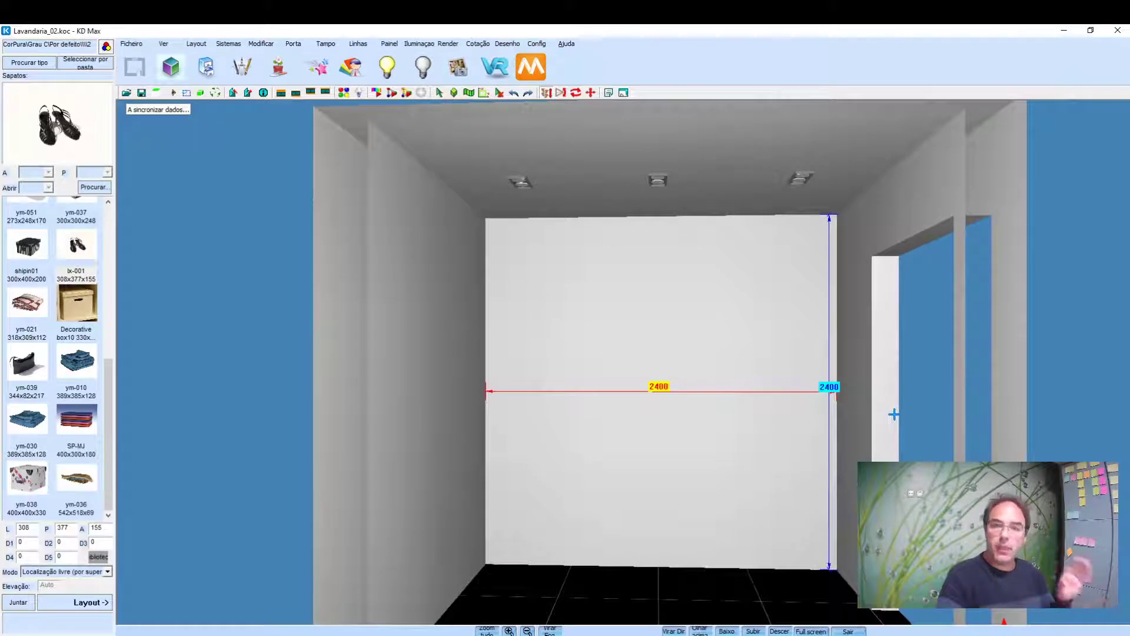